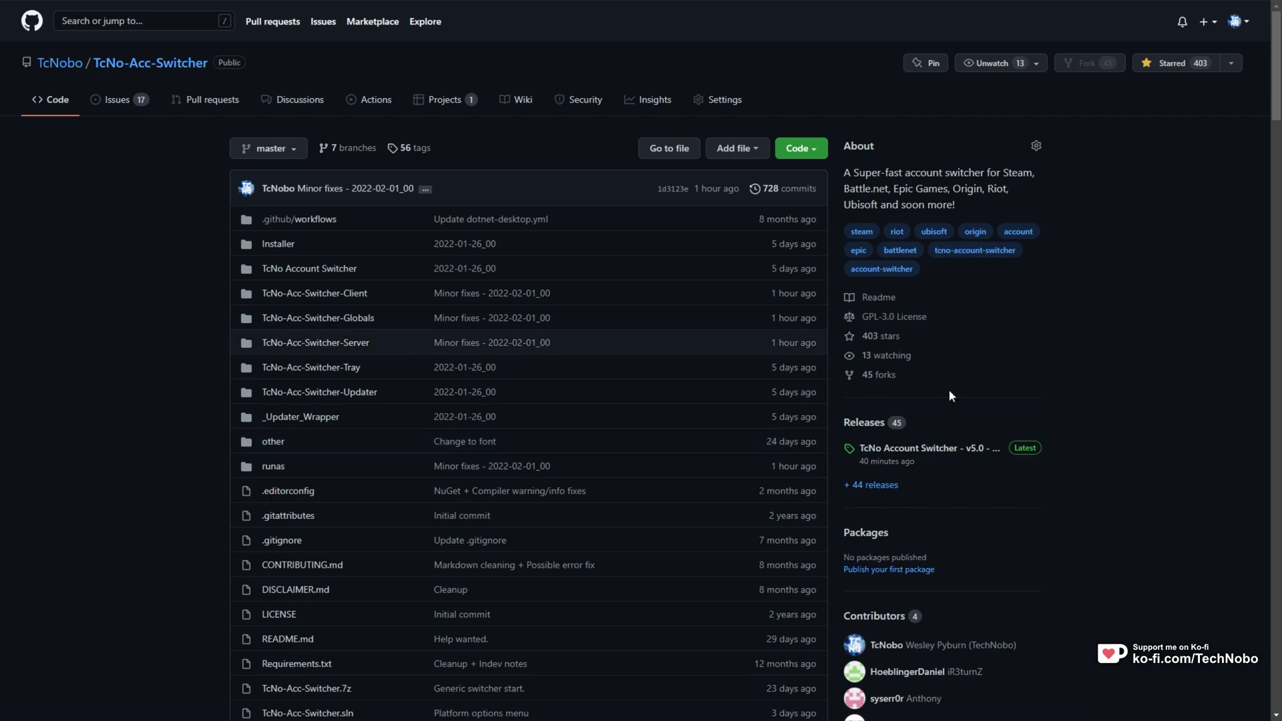
- Scroll the TcNo-Acc-Switcher repository page down to the README banner and description and back
scroll(1095, 350, "down", 10)
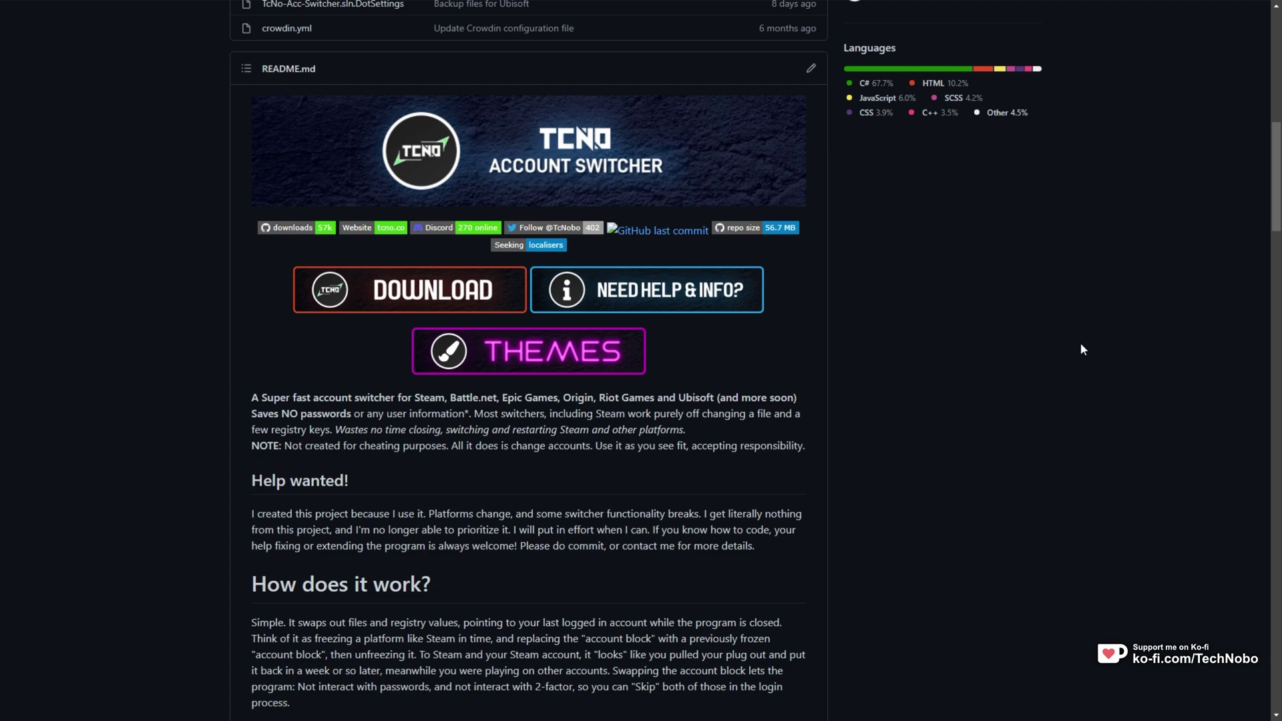
scroll(1078, 343, "up", 1)
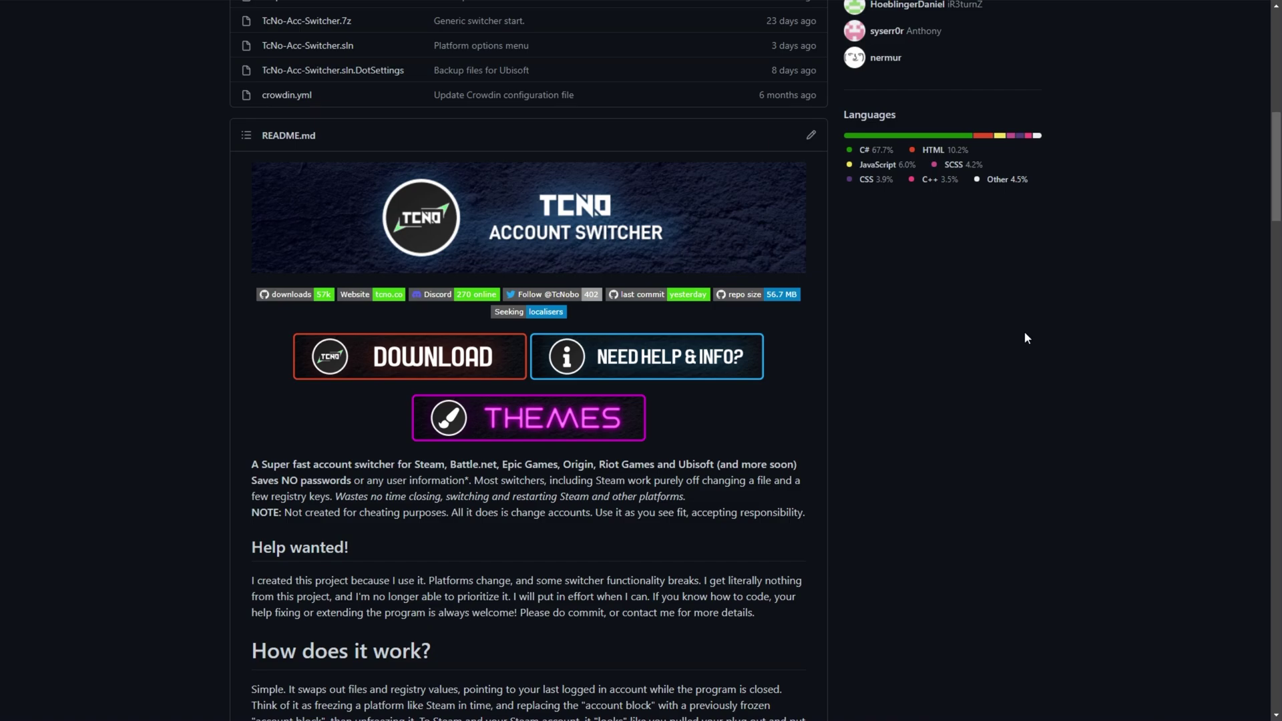
- Read the README's Installation and Screenshots sections, then return to the top showing 45 releases
scroll(1025, 332, "down", 10)
scroll(587, 209, "down", 8)
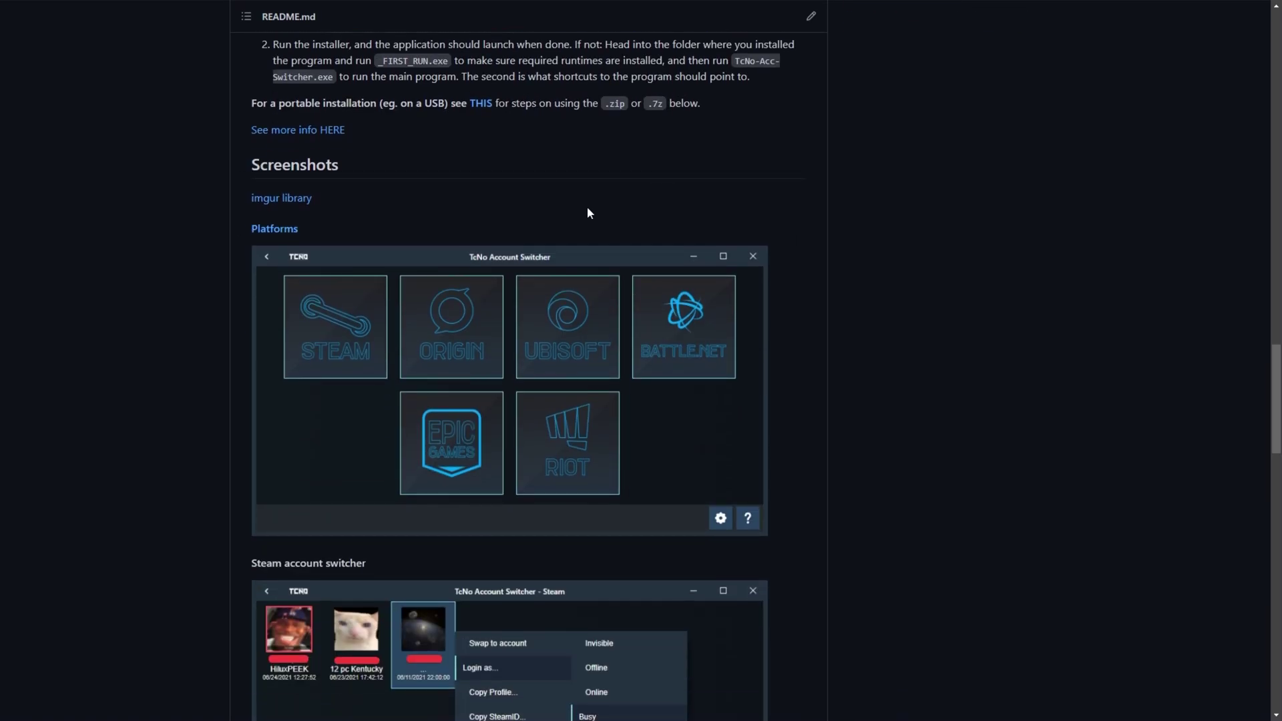
scroll(463, 355, "down", 5)
scroll(410, 237, "down", 2)
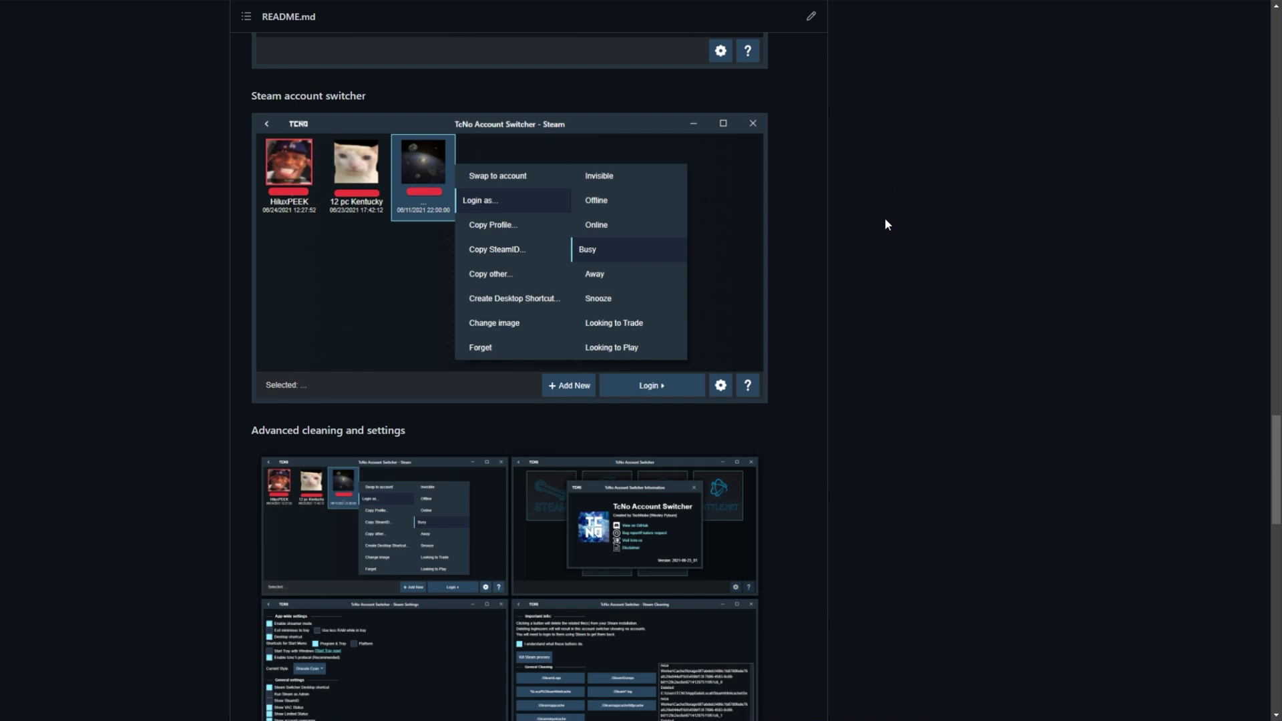
scroll(885, 223, "up", 2)
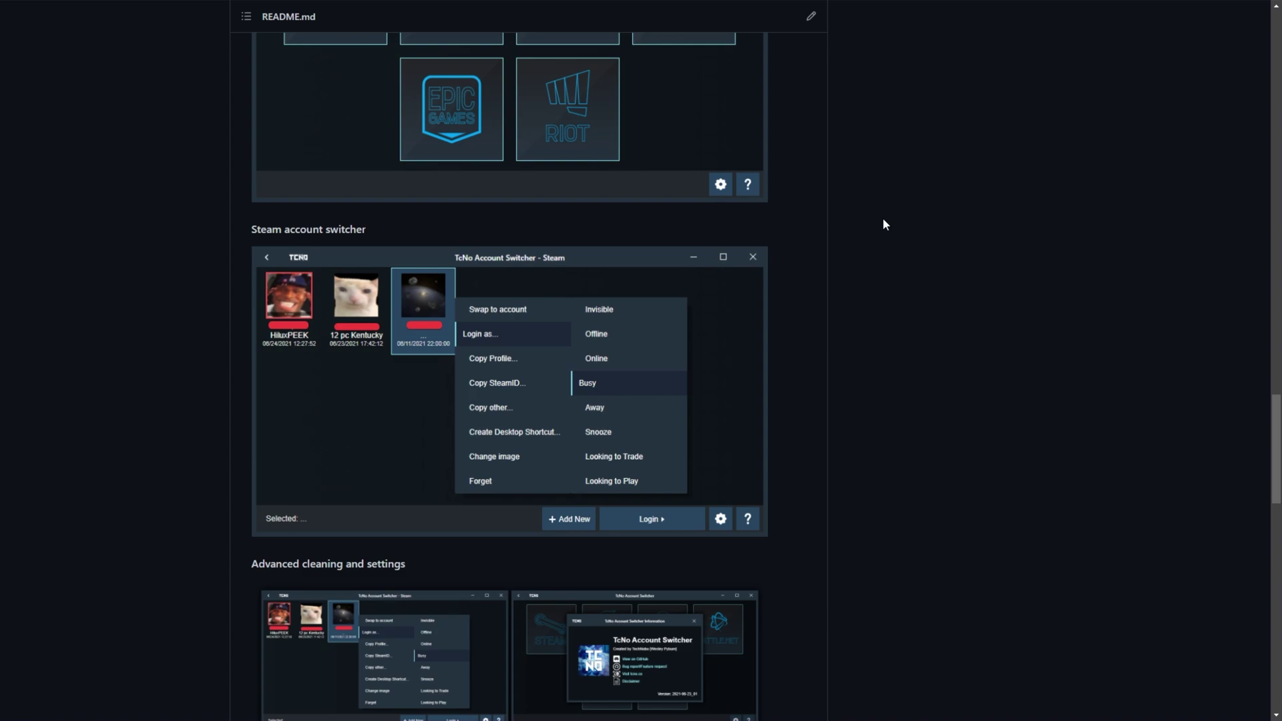
scroll(808, 273, "up", 20)
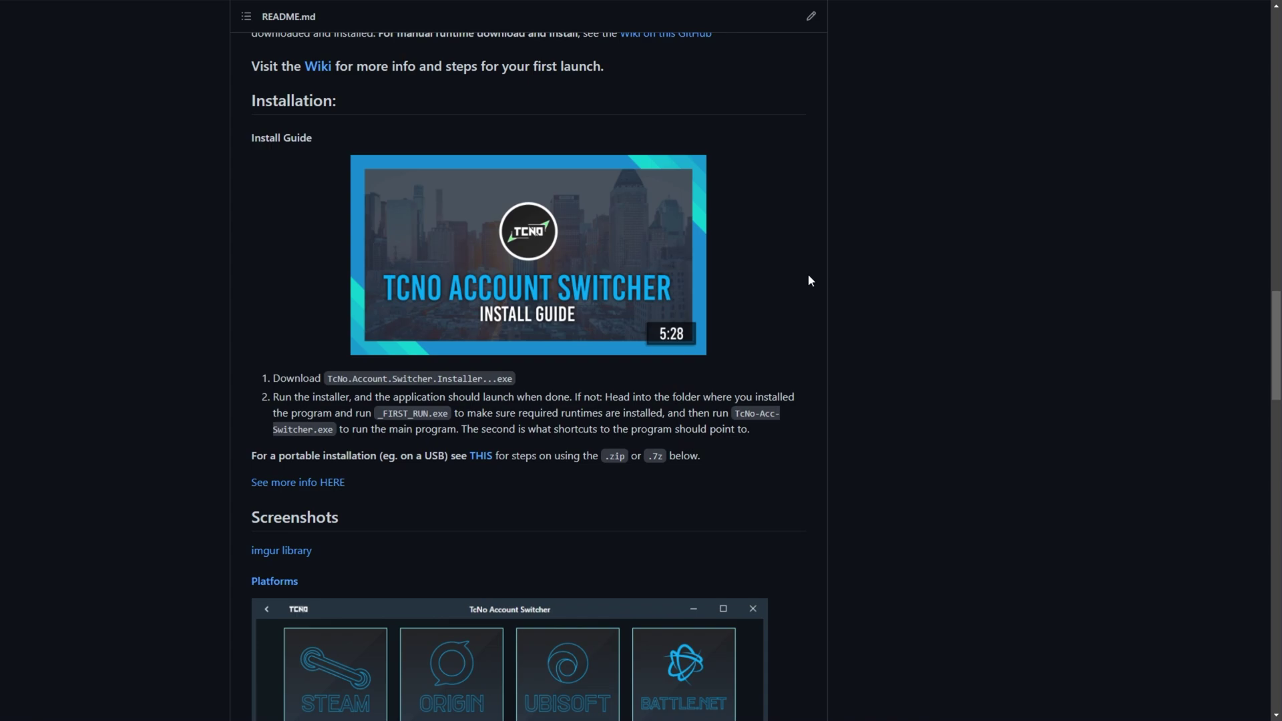
scroll(803, 280, "up", 8)
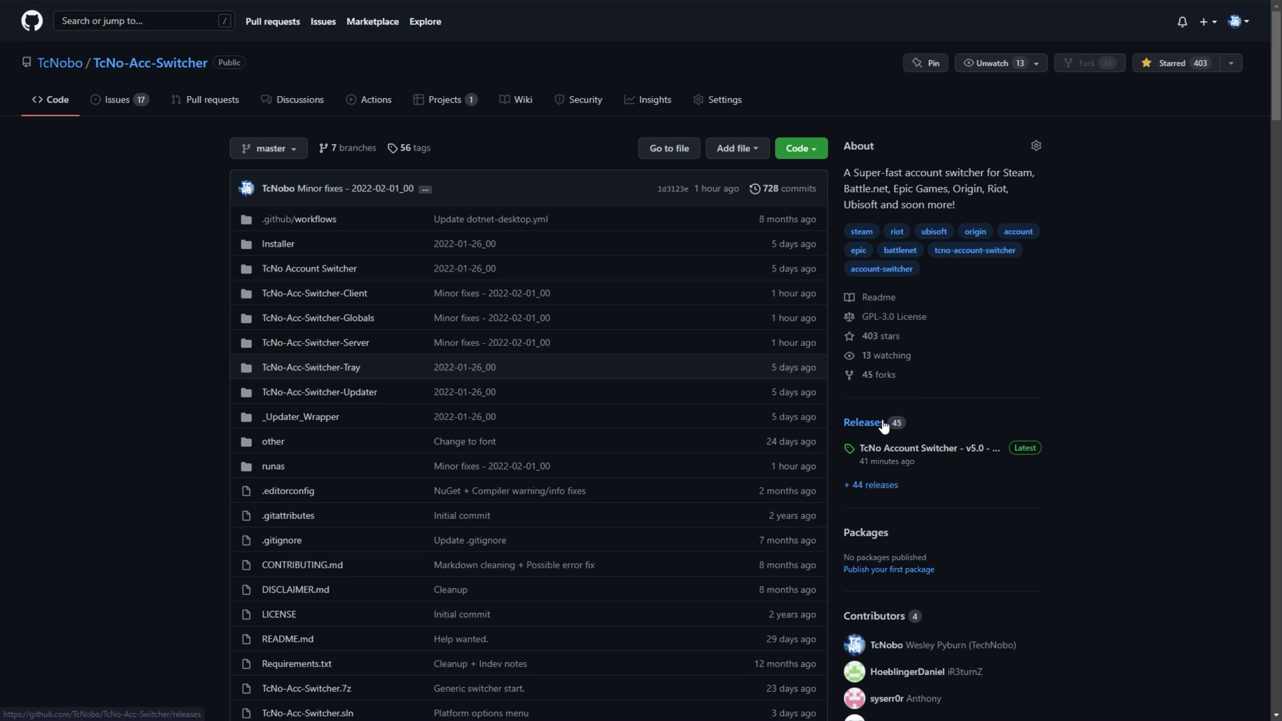
- Open the latest v5.0 release and scroll down to its Assets list
left_click(902, 461)
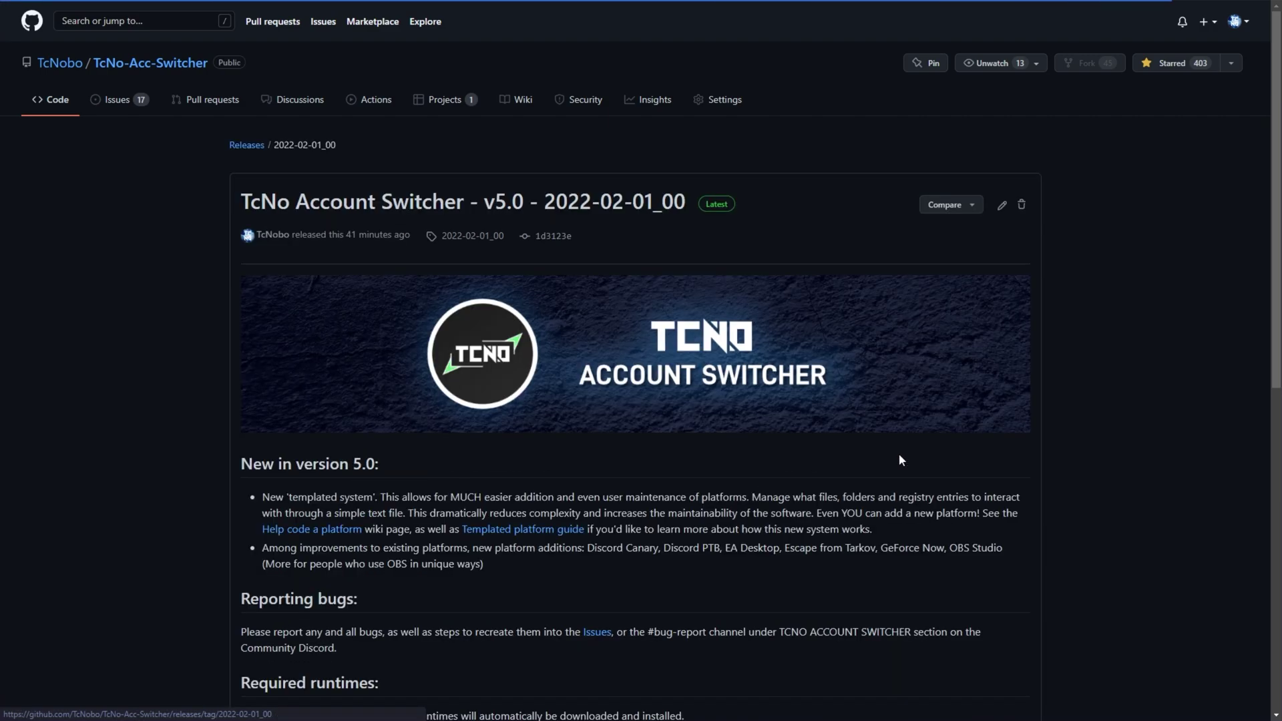
scroll(899, 457, "down", 6)
scroll(901, 464, "down", 2)
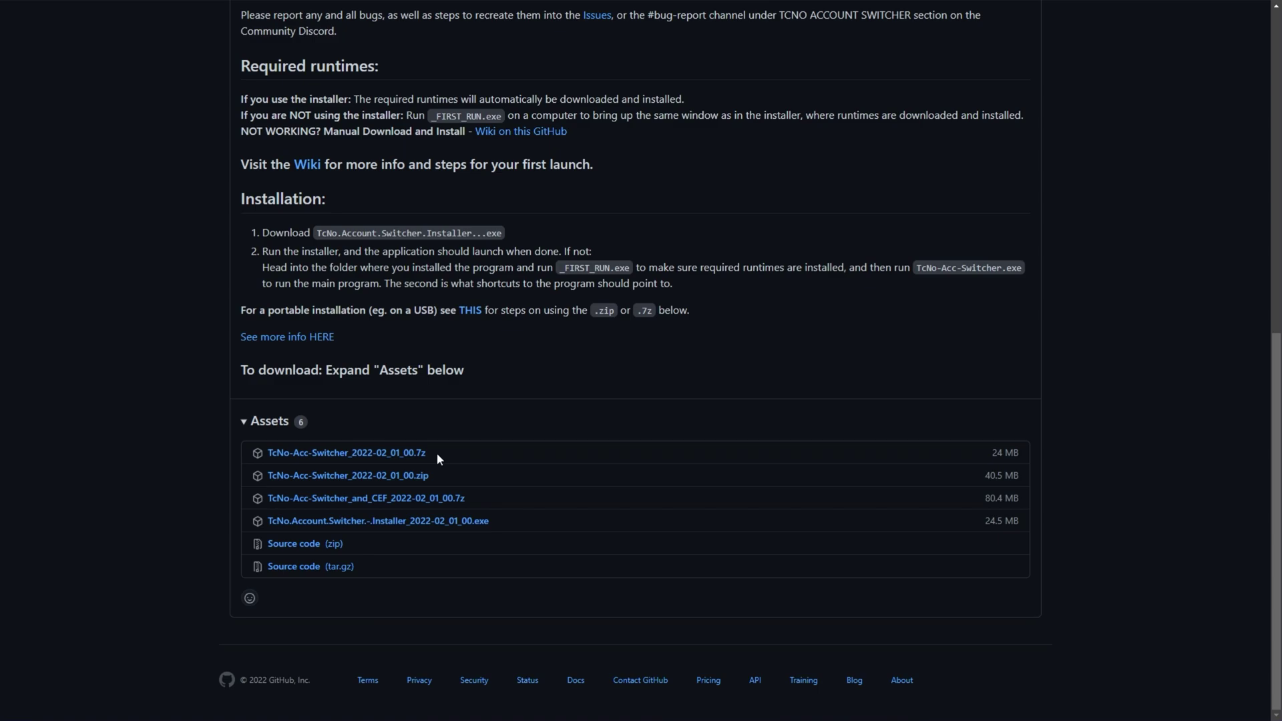
- Highlight the .7z, installer .exe, zip and CEF asset names to compare the downloads
left_click_drag(438, 452, 414, 454)
left_click(514, 499)
triple_click(400, 521)
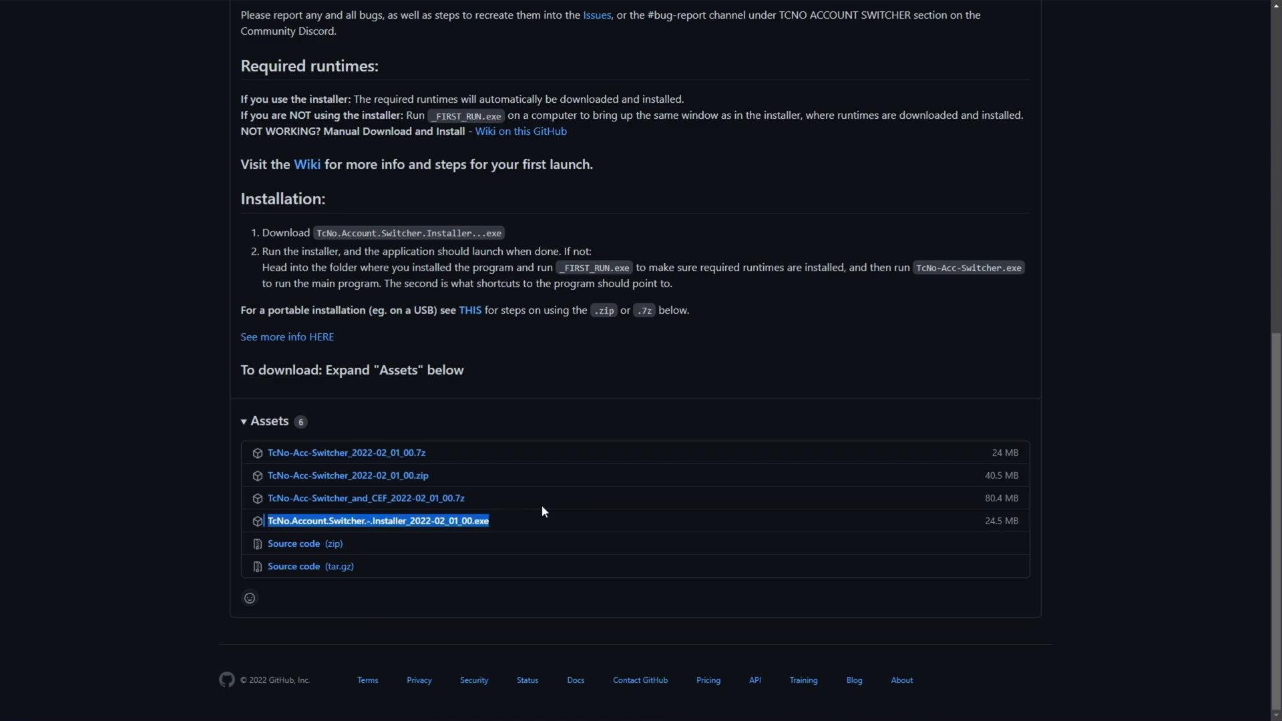
left_click_drag(531, 500, 285, 449)
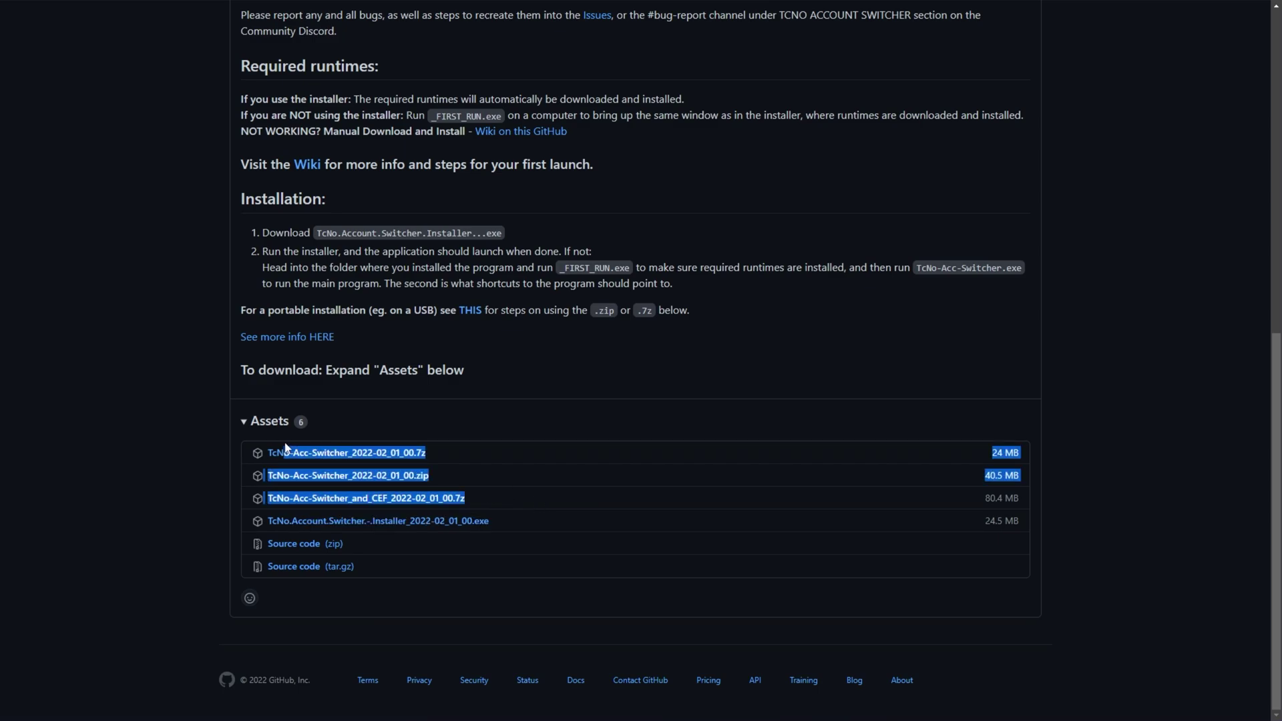
left_click(493, 495)
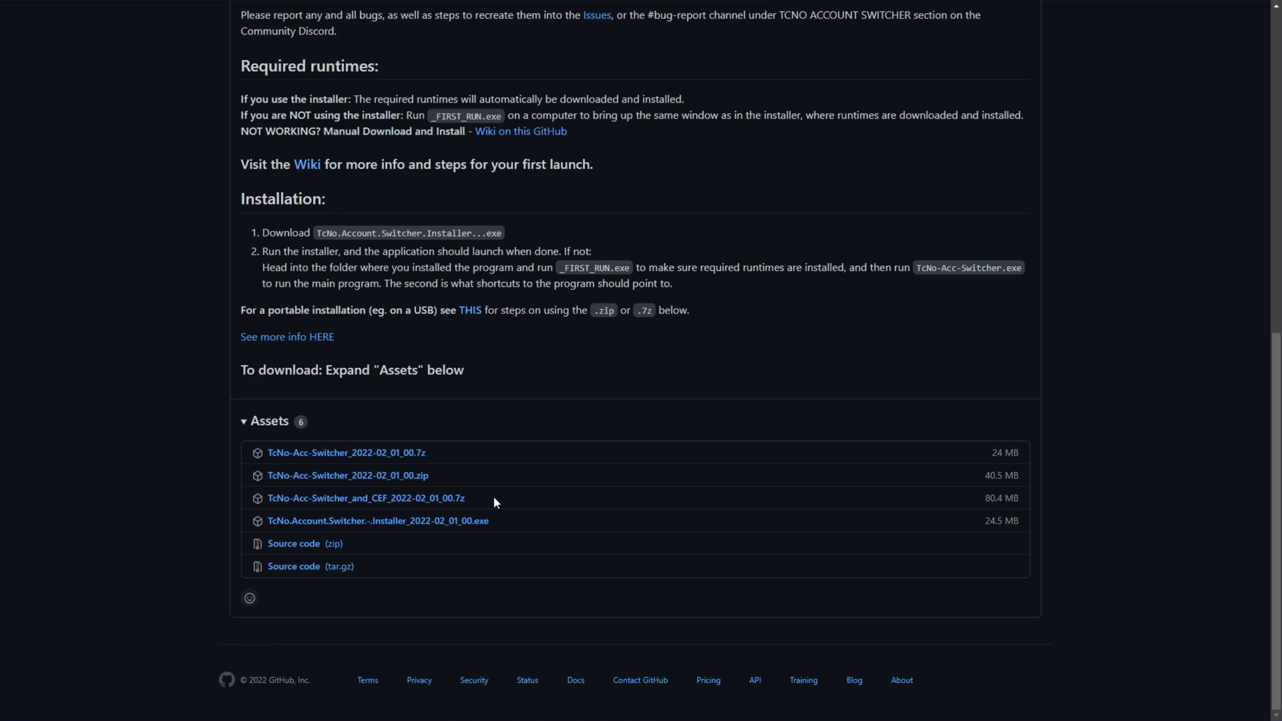
- Download the installer .exe and install with defaults into C:\Program Files\TcNo Account Switcher
left_click(483, 526)
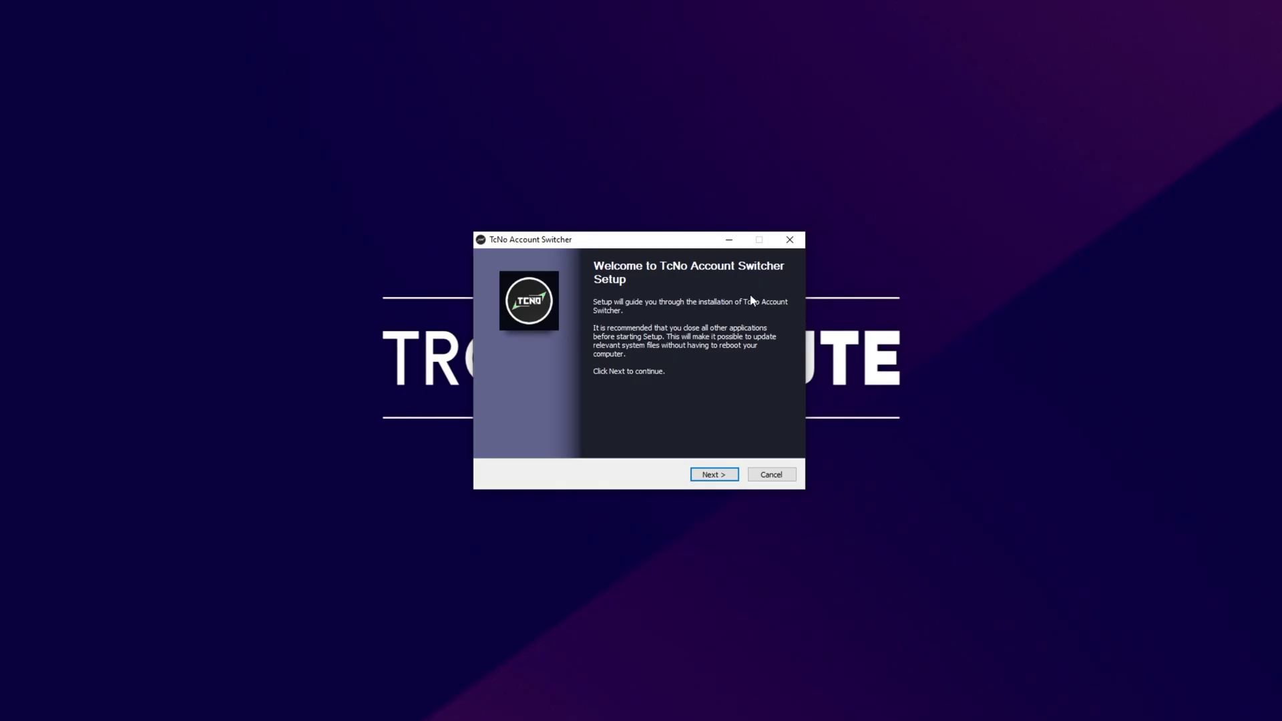
left_click(715, 475)
left_click(719, 477)
left_click(719, 476)
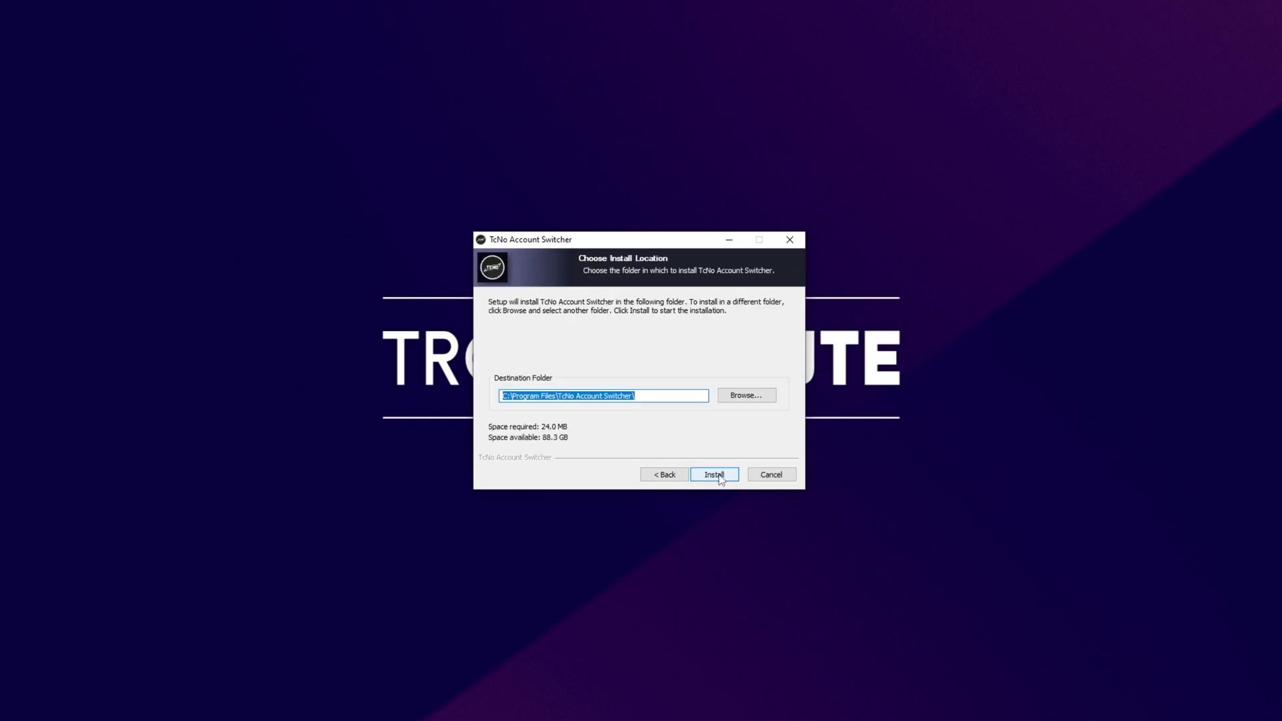
left_click(719, 476)
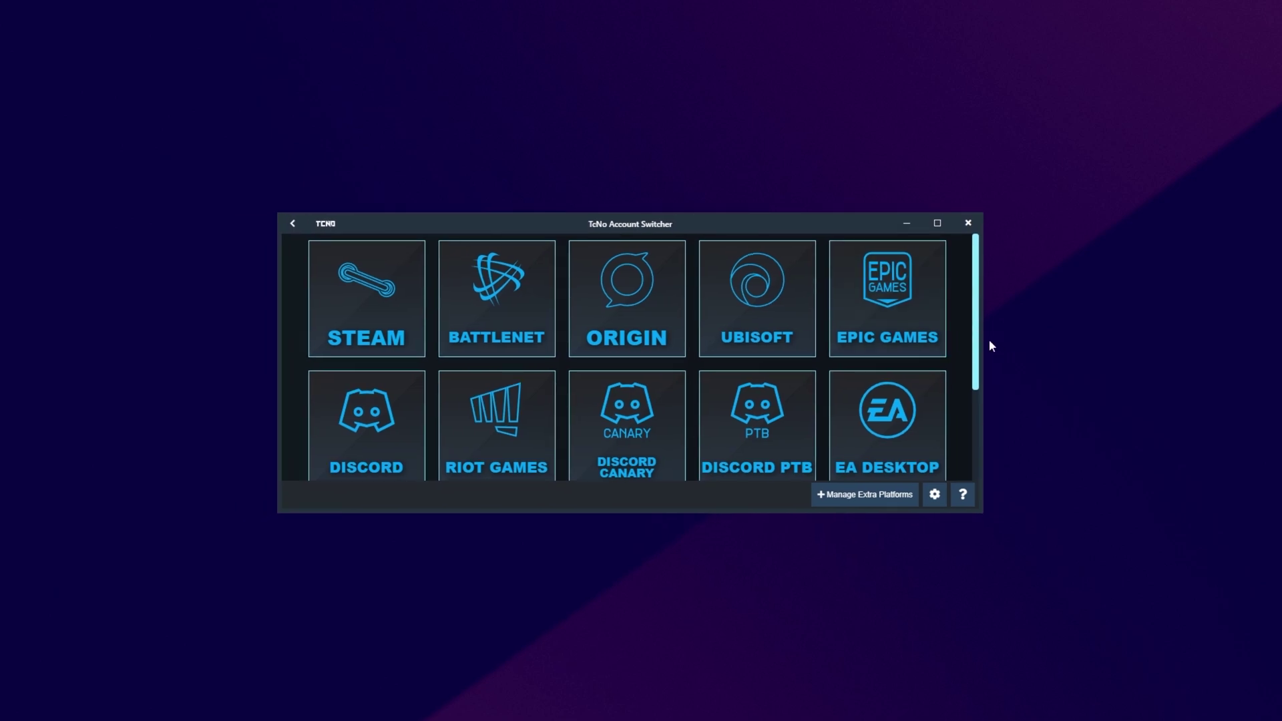
- Narrow the switcher window to four platform columns, centre it, and scroll the platform grid
left_click_drag(984, 337, 810, 338)
left_click_drag(482, 223, 587, 227)
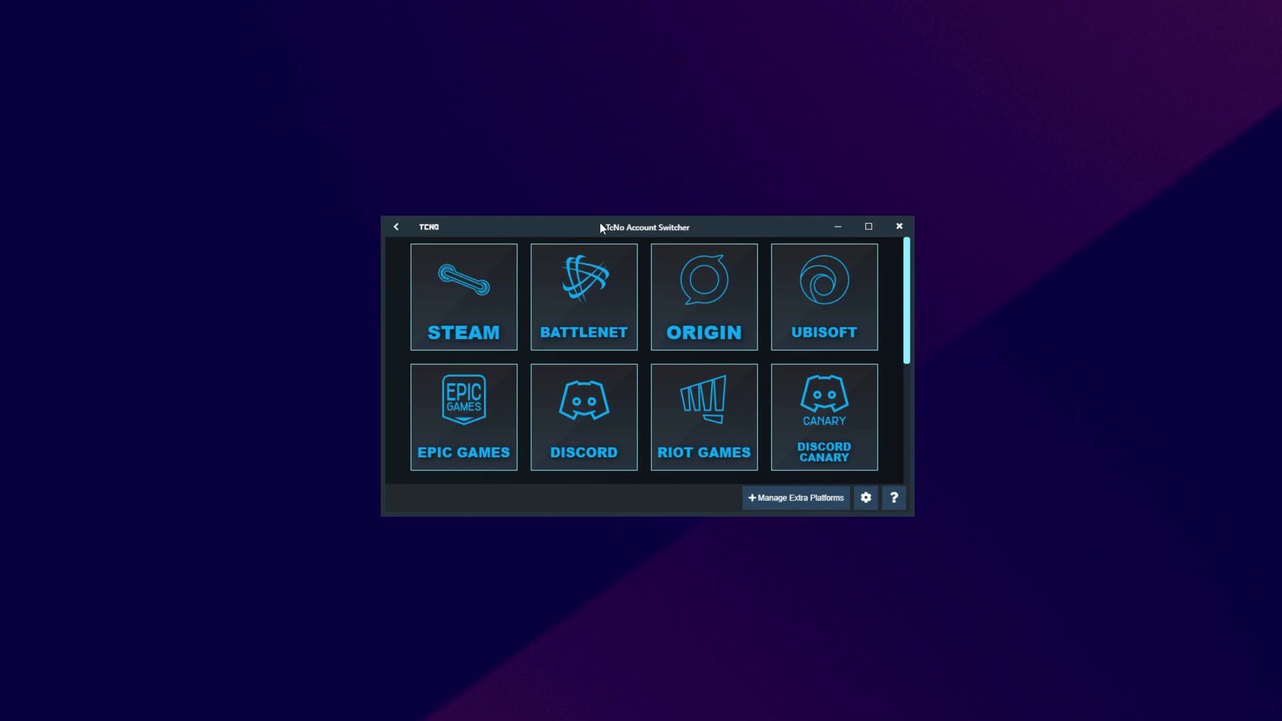
left_click_drag(718, 226, 725, 225)
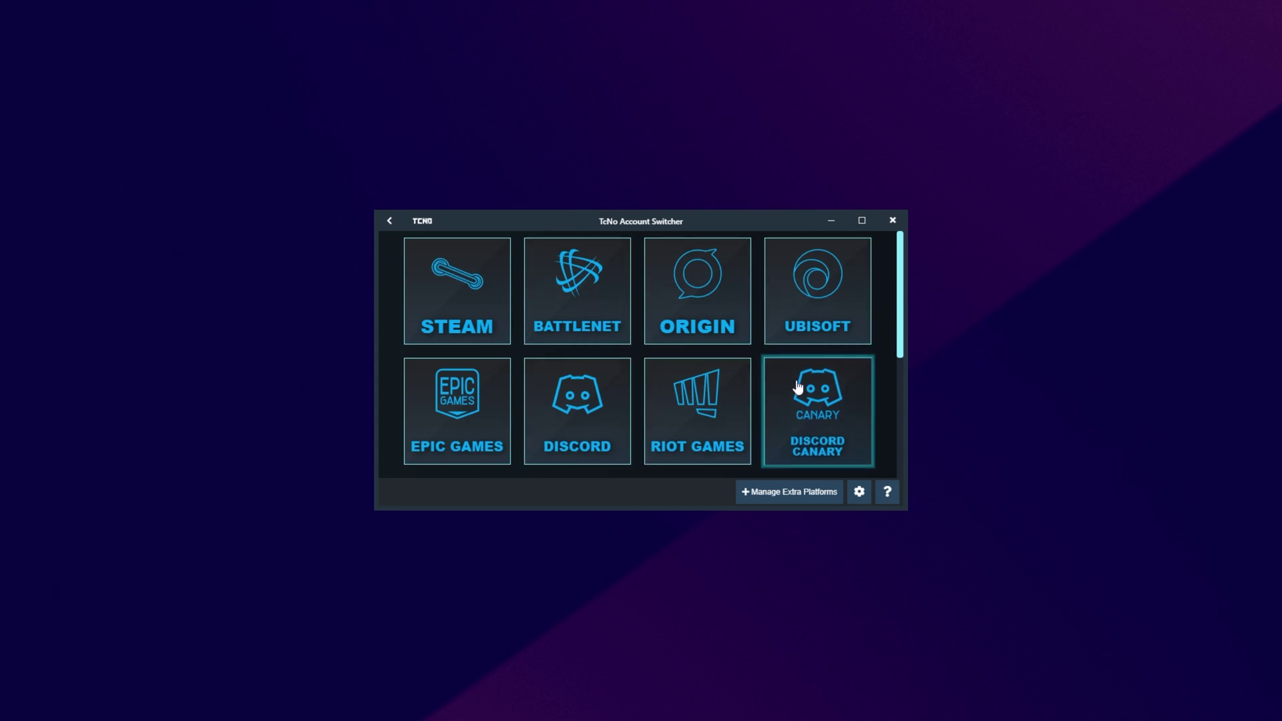
scroll(801, 385, "down", 2)
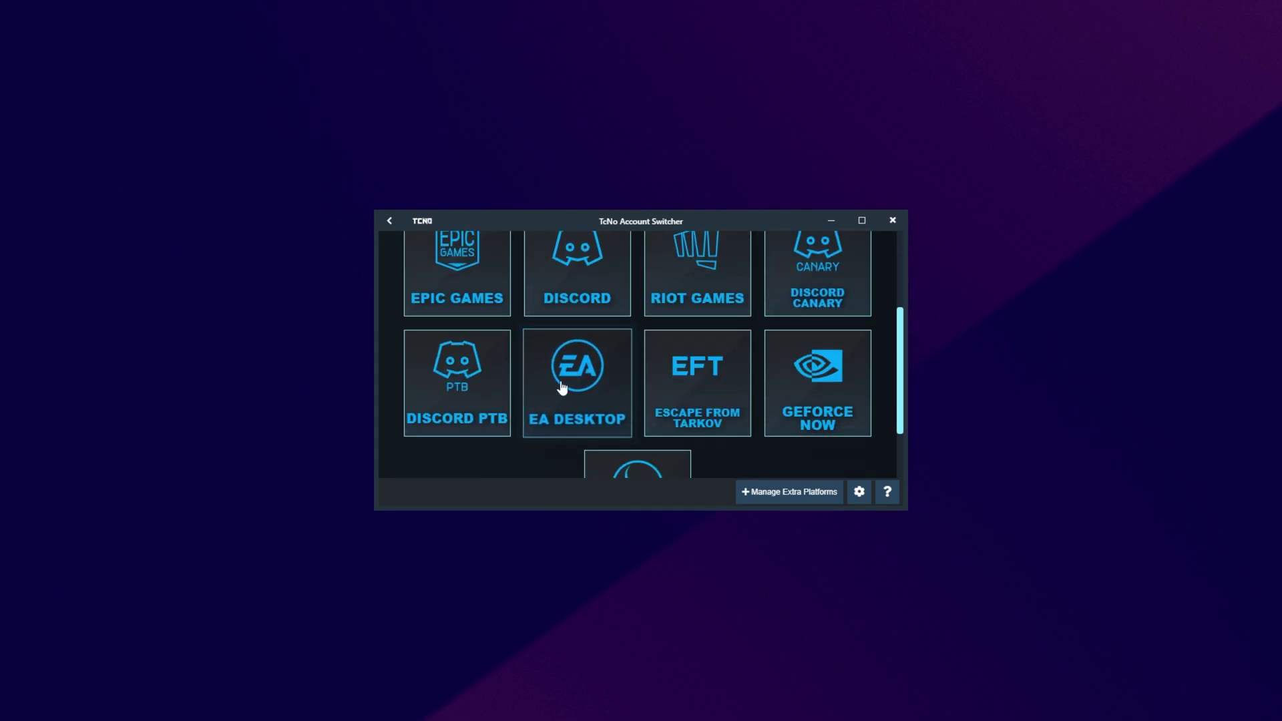
- In Manage Extra Platforms, toggle GeForce Now off and back on, then return to the grid
left_click(773, 498)
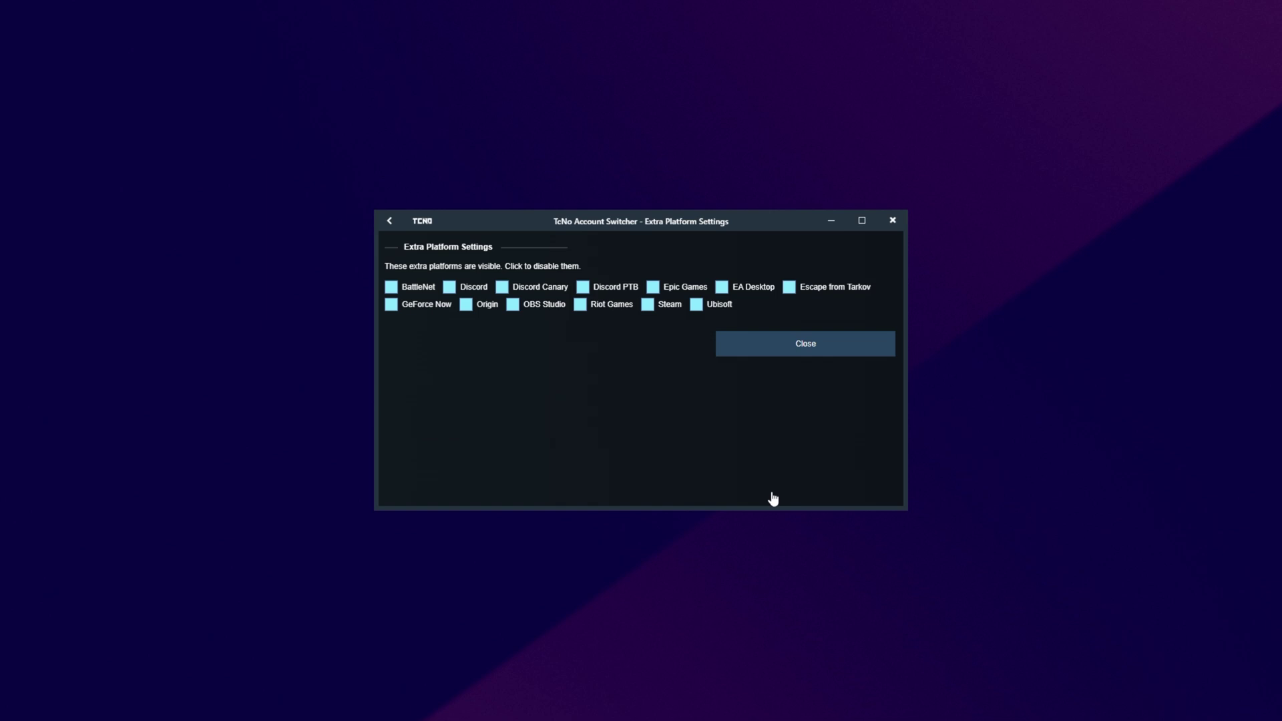
left_click(443, 308)
left_click(432, 288)
left_click(774, 343)
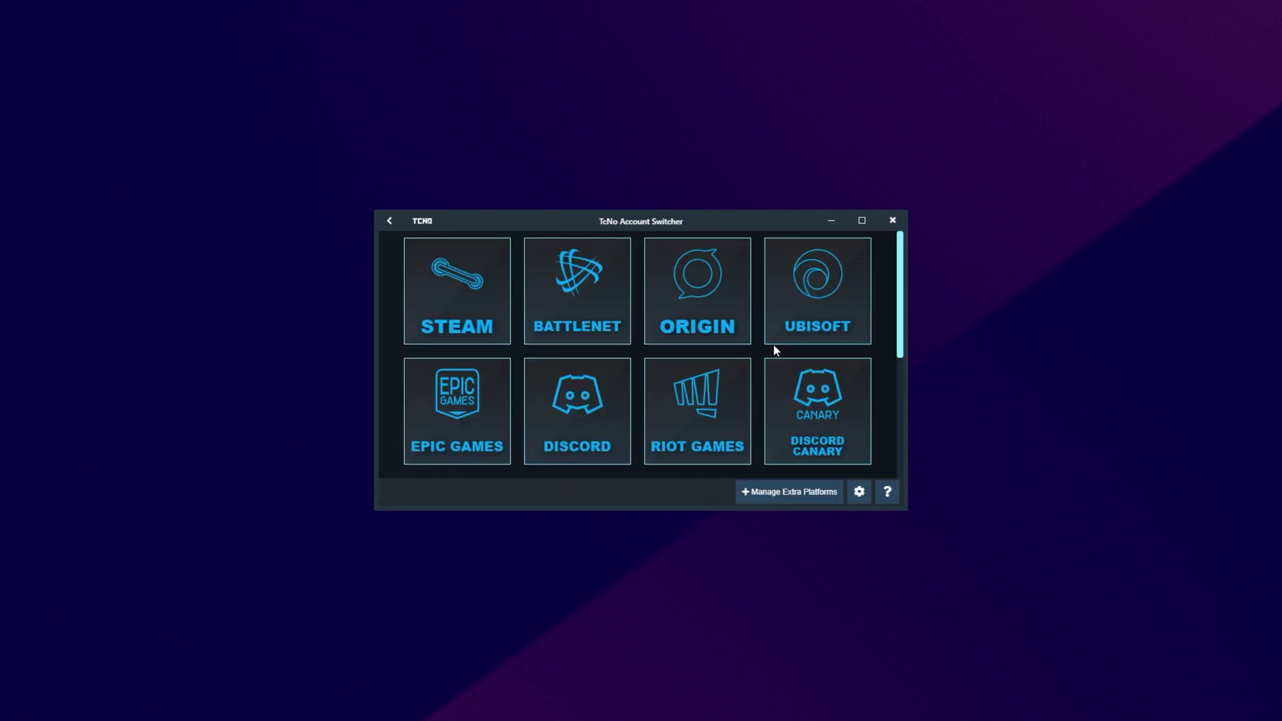
- Open the EA Desktop account list with its two saved accounts and launch EA Desktop
scroll(668, 333, "down", 2)
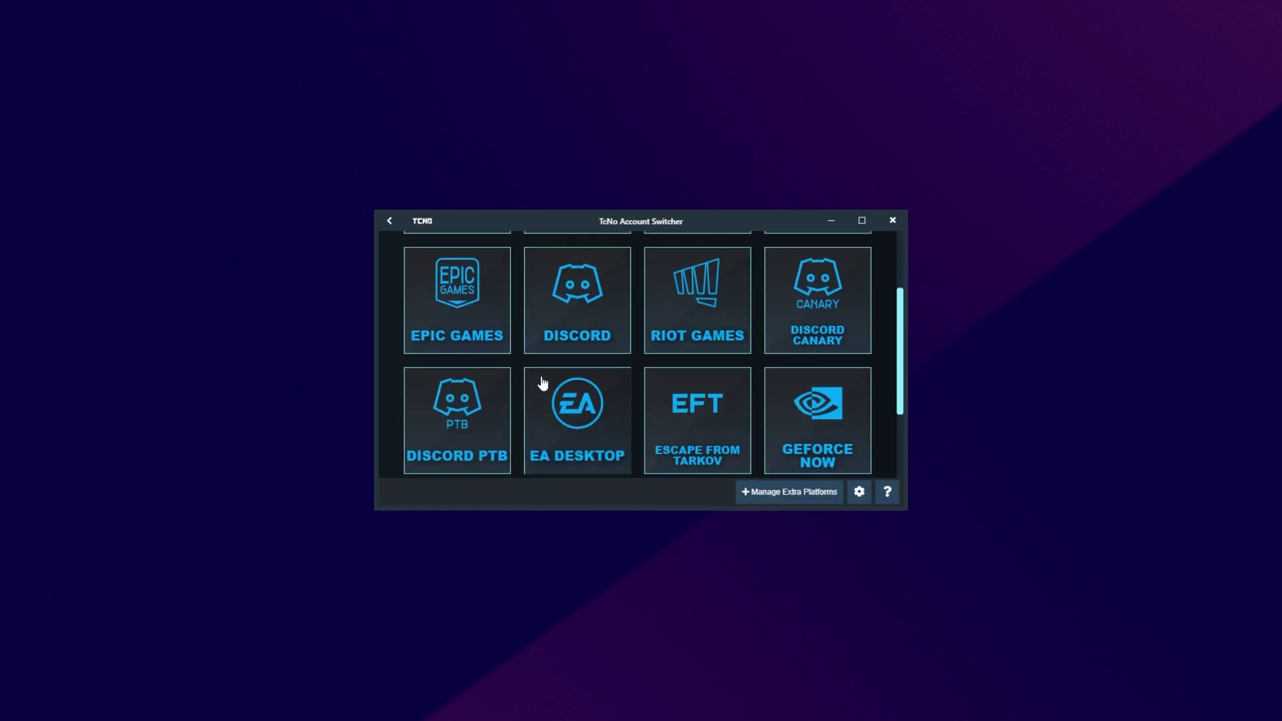
left_click(596, 428)
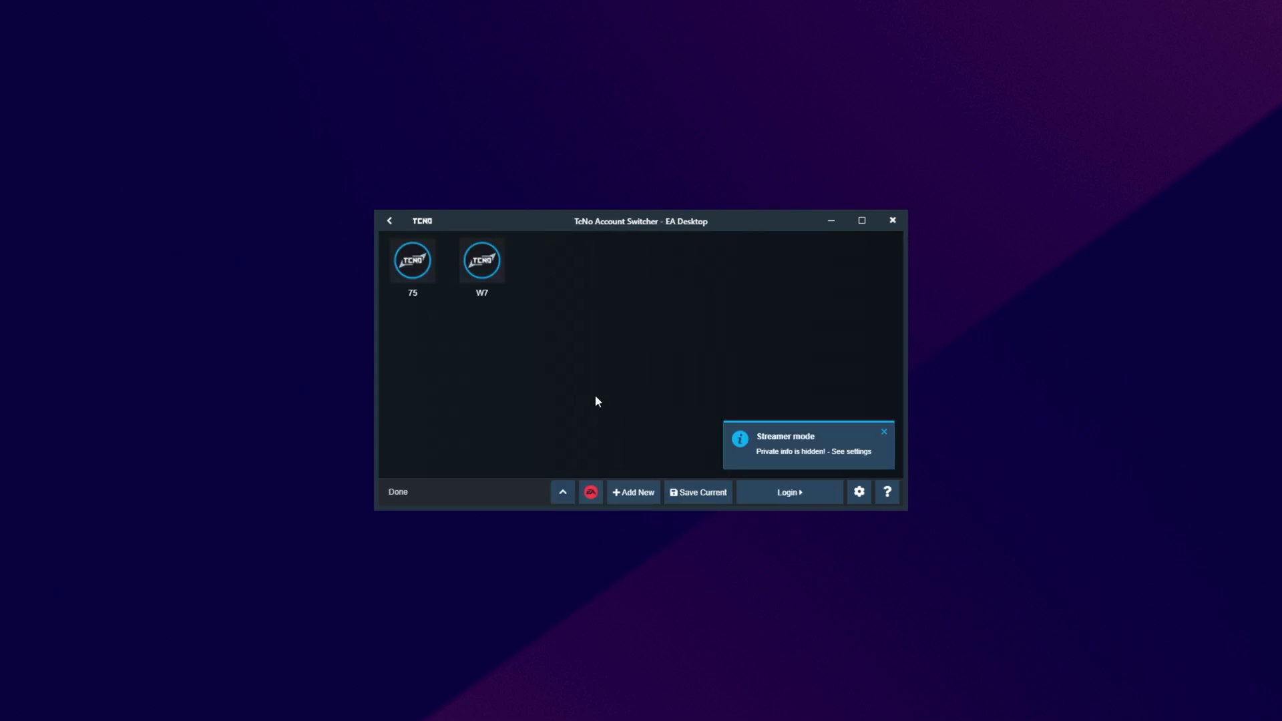
left_click(593, 496)
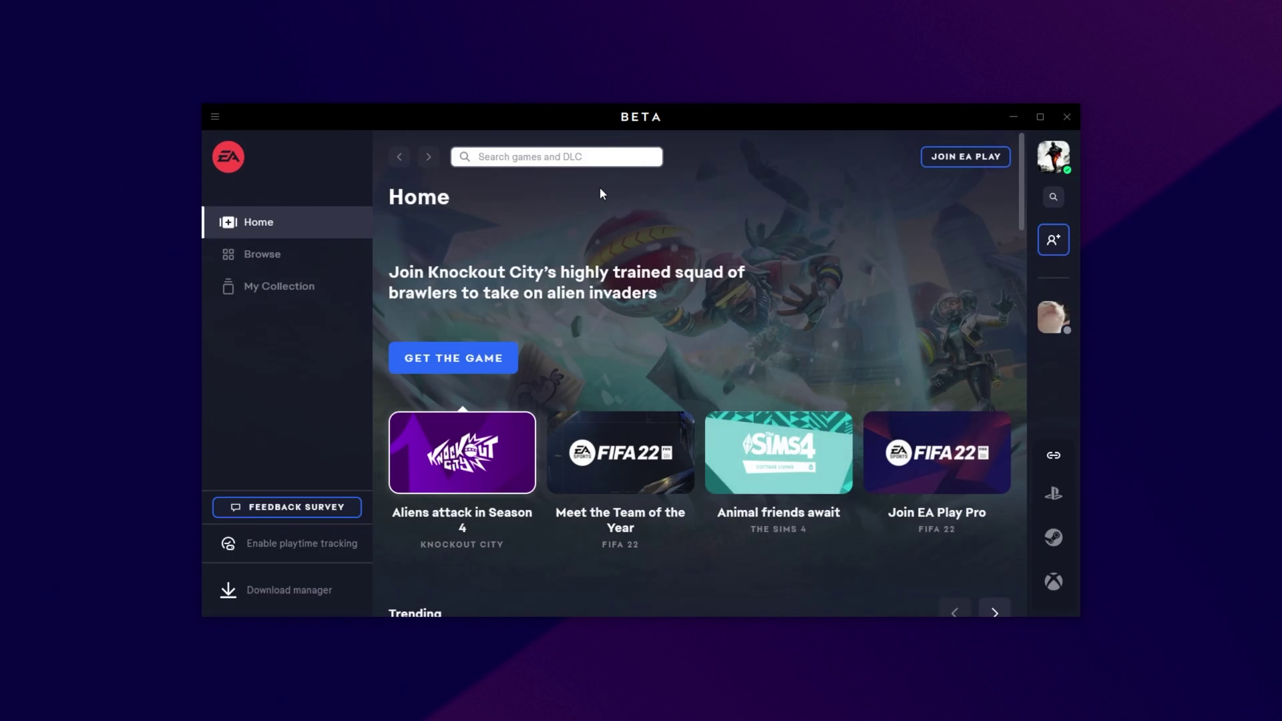
mouse_move(1047, 168)
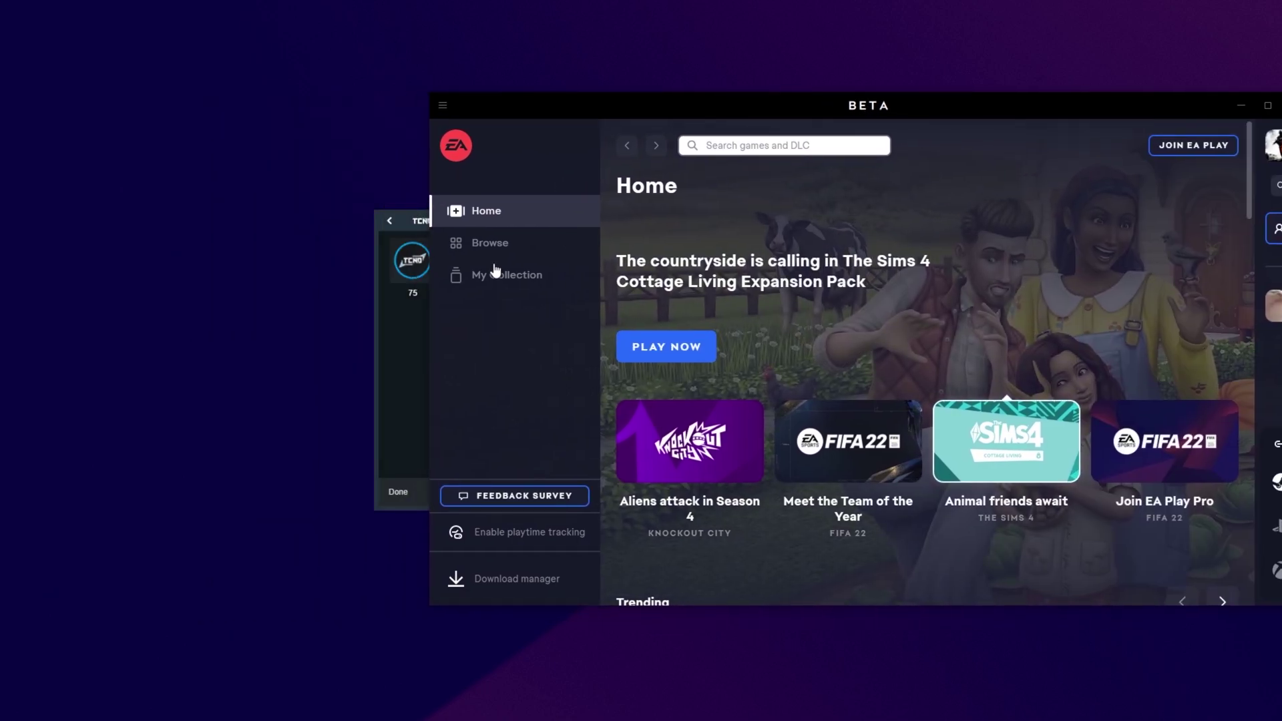
- Double-click the first saved account tile so EA Desktop restarts signed in as W7, then check friends
left_click(389, 360)
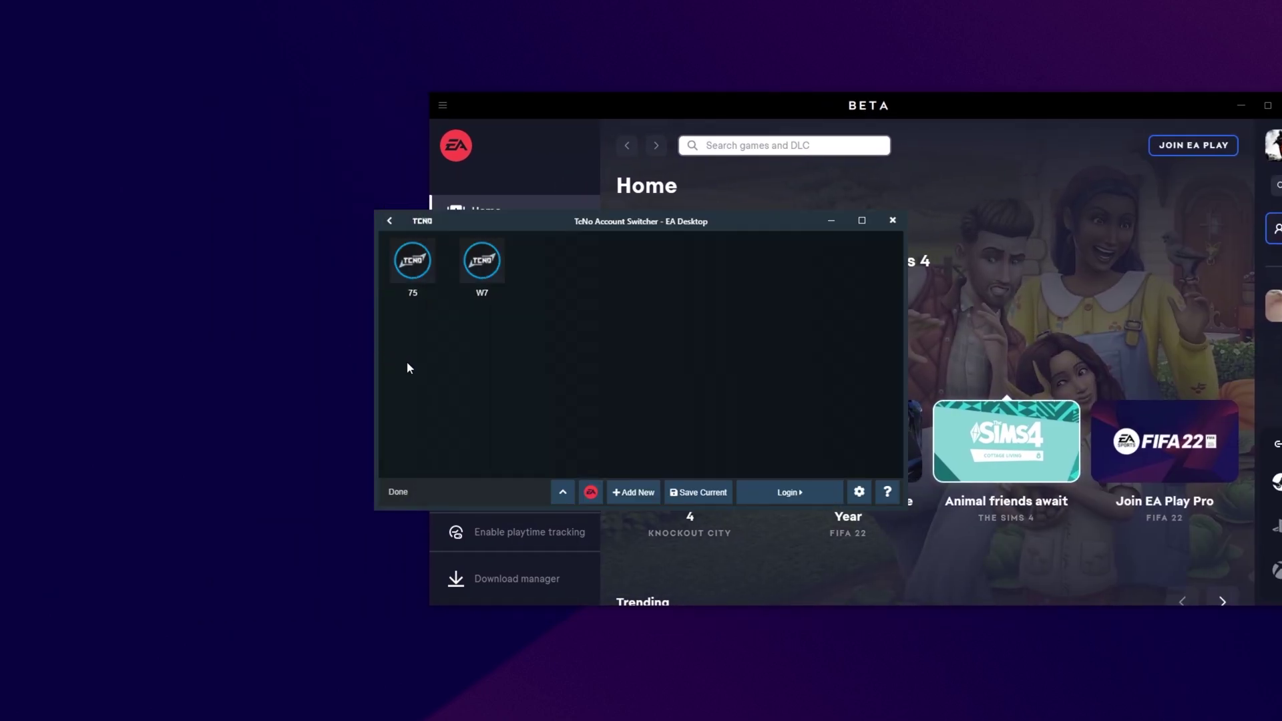
double_click(423, 277)
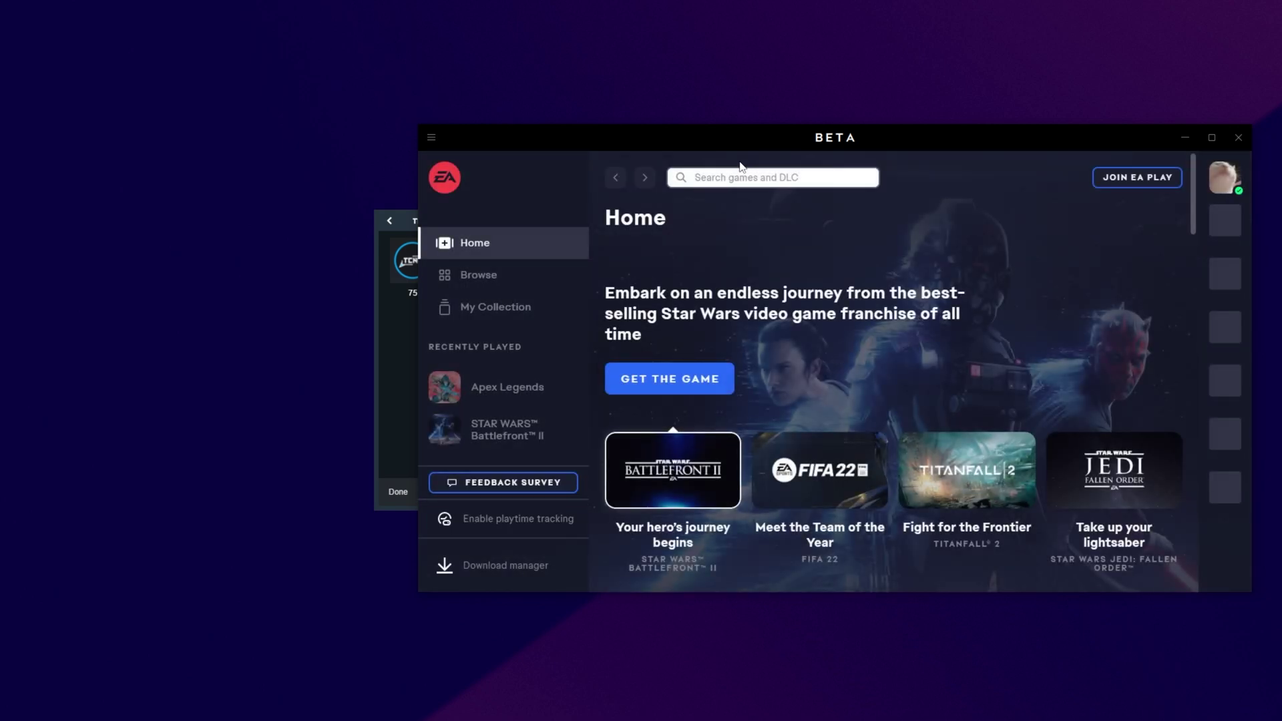
mouse_move(1216, 182)
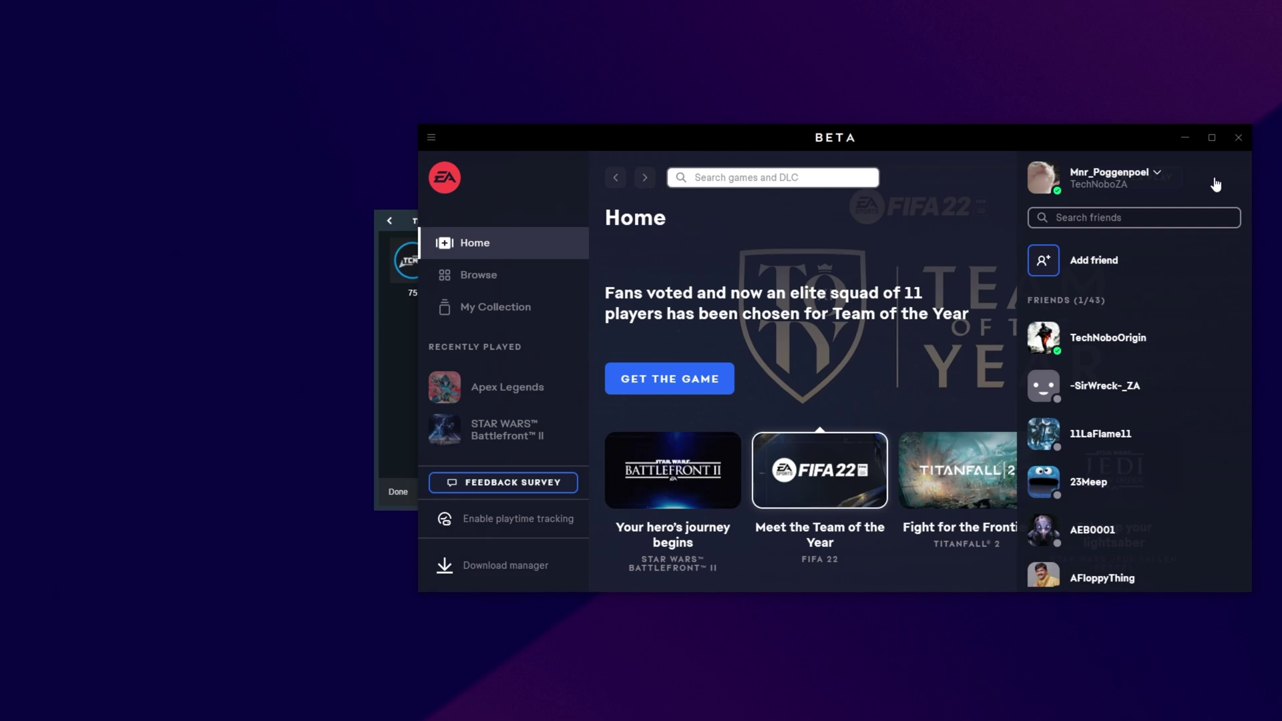
mouse_move(1134, 338)
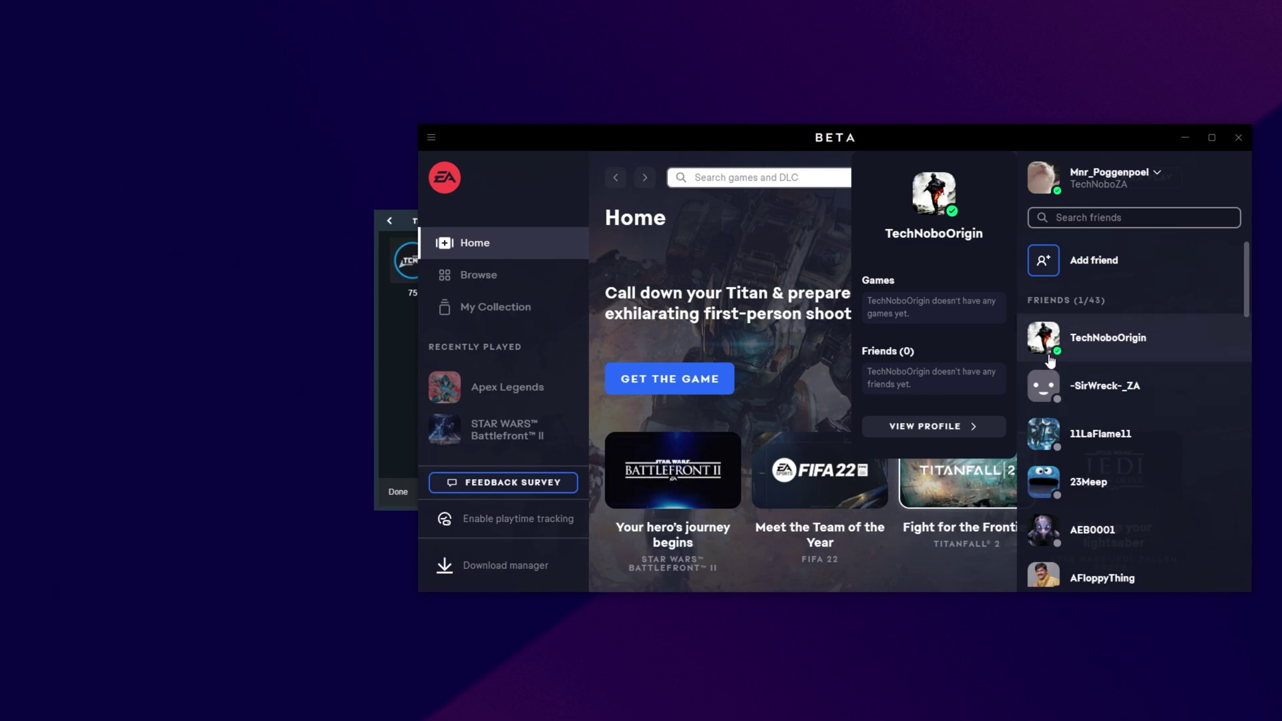
- Close EA's friends panel, keep the signed-in 75 account saved, and choose Add New for a fresh sign-in
left_click(973, 319)
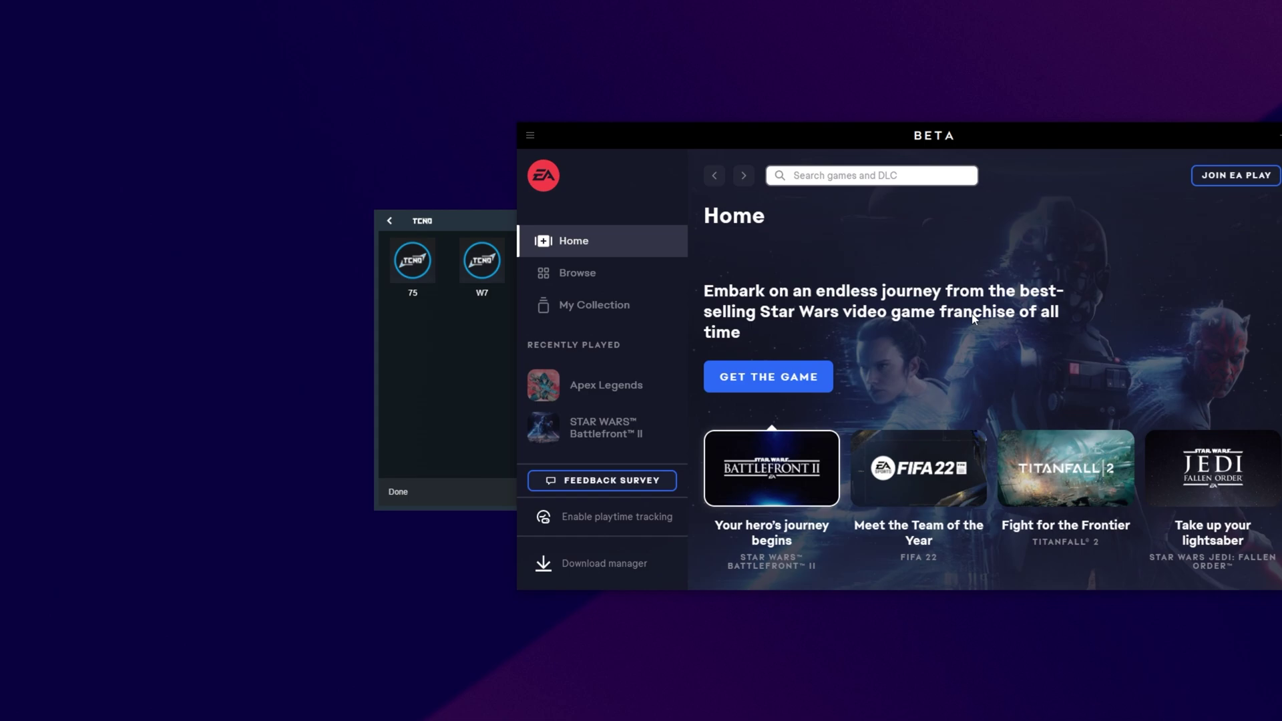
left_click(457, 391)
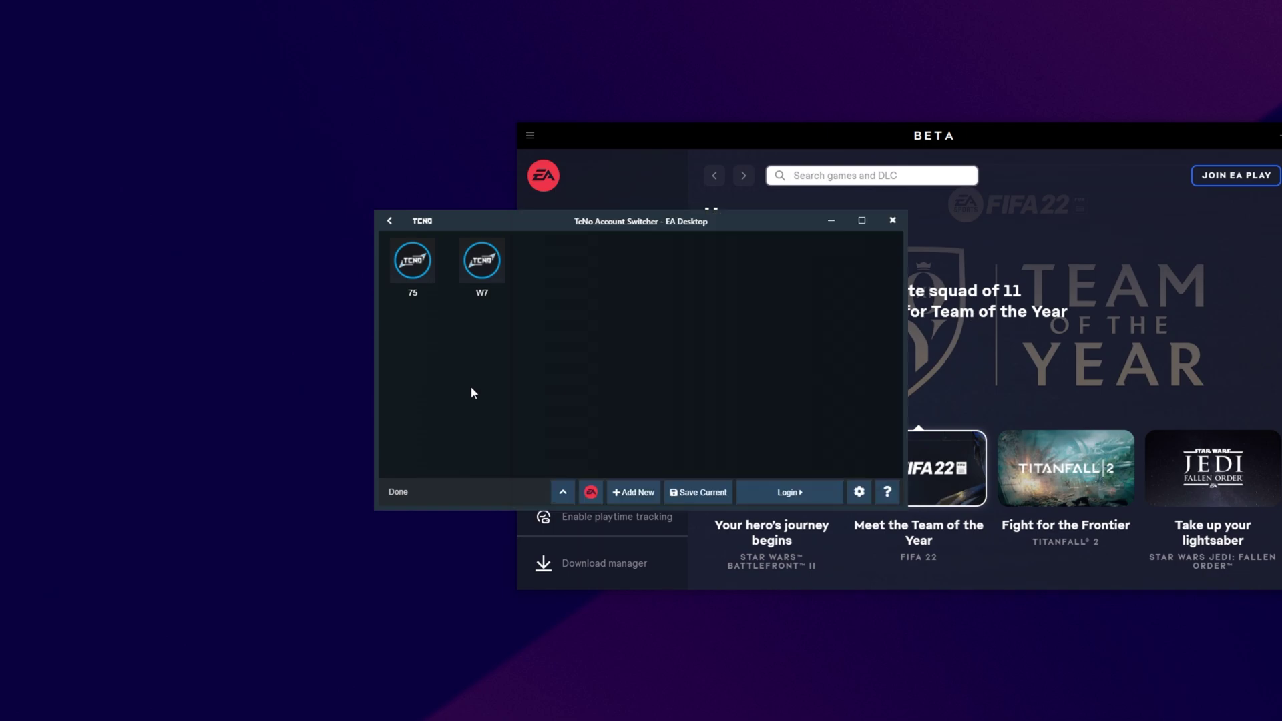
left_click(718, 495)
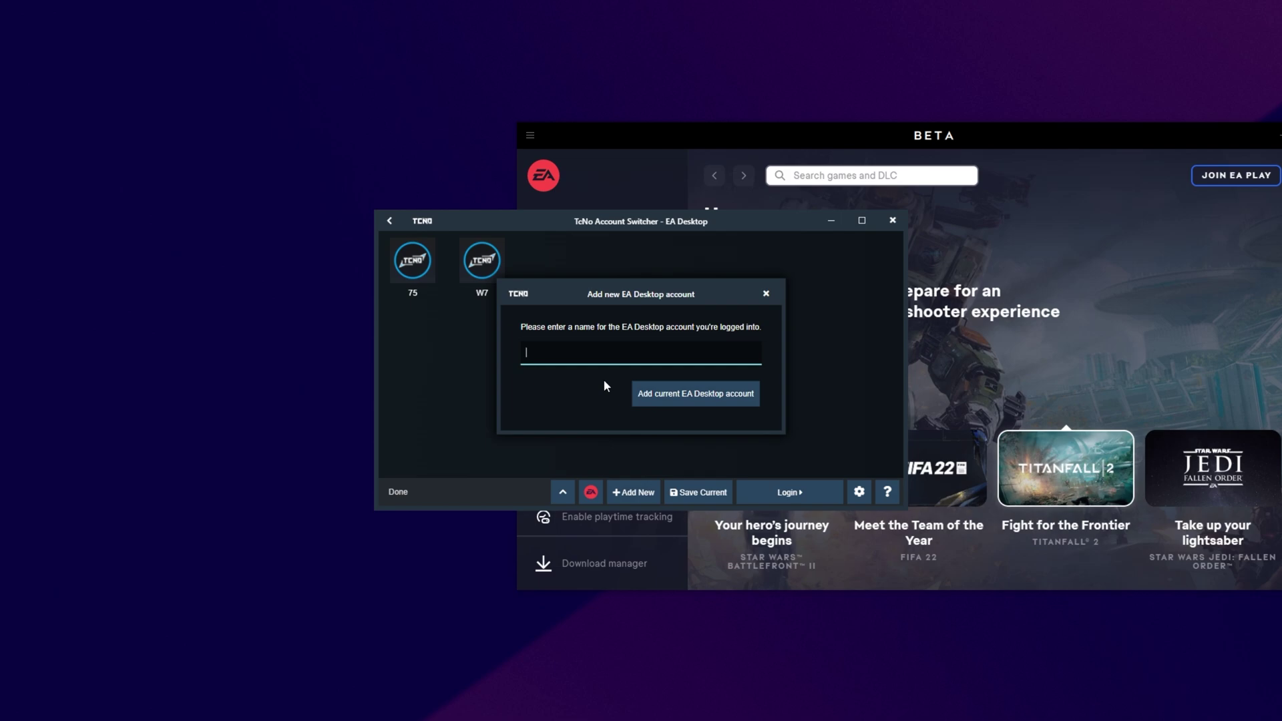
left_click(766, 294)
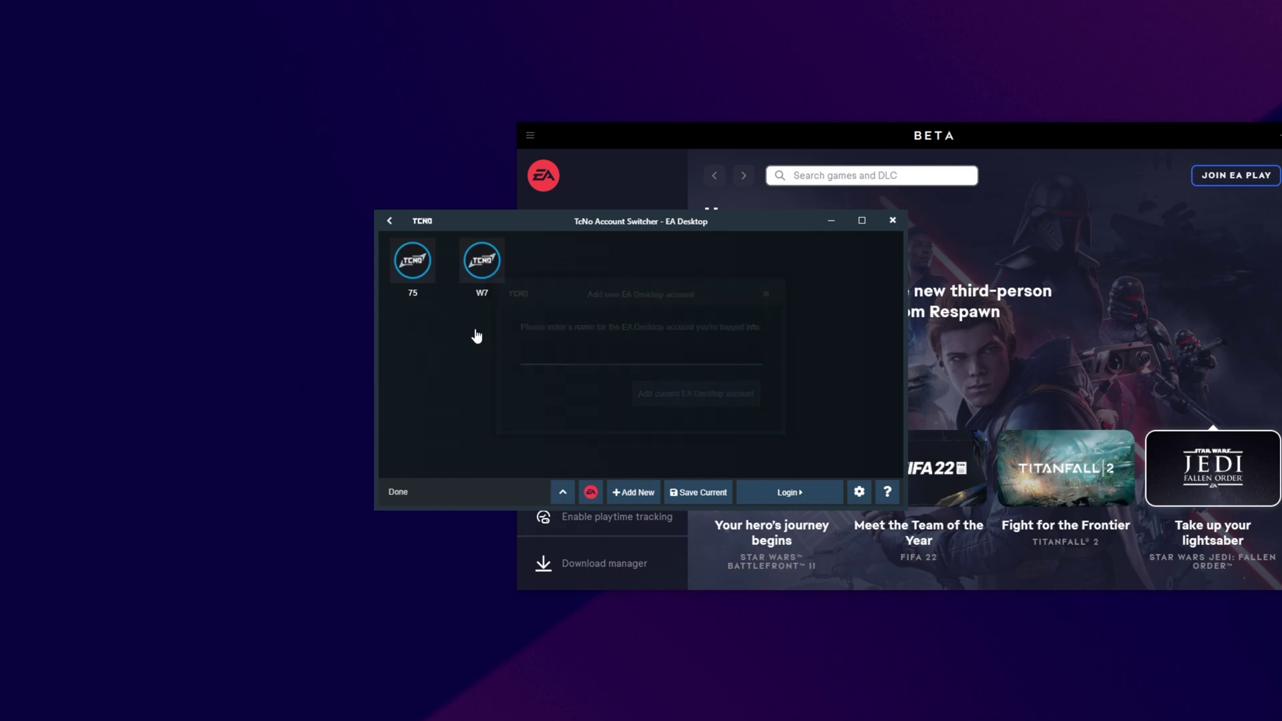
left_click(496, 283)
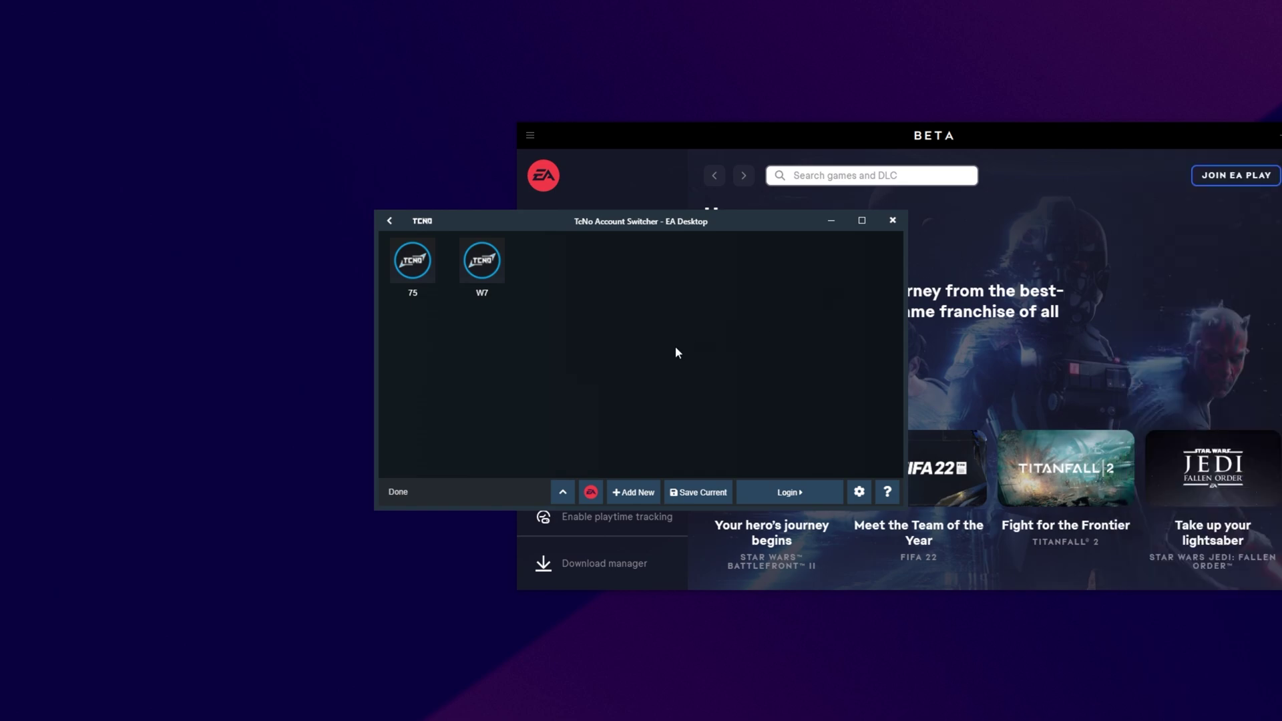
left_click(699, 492)
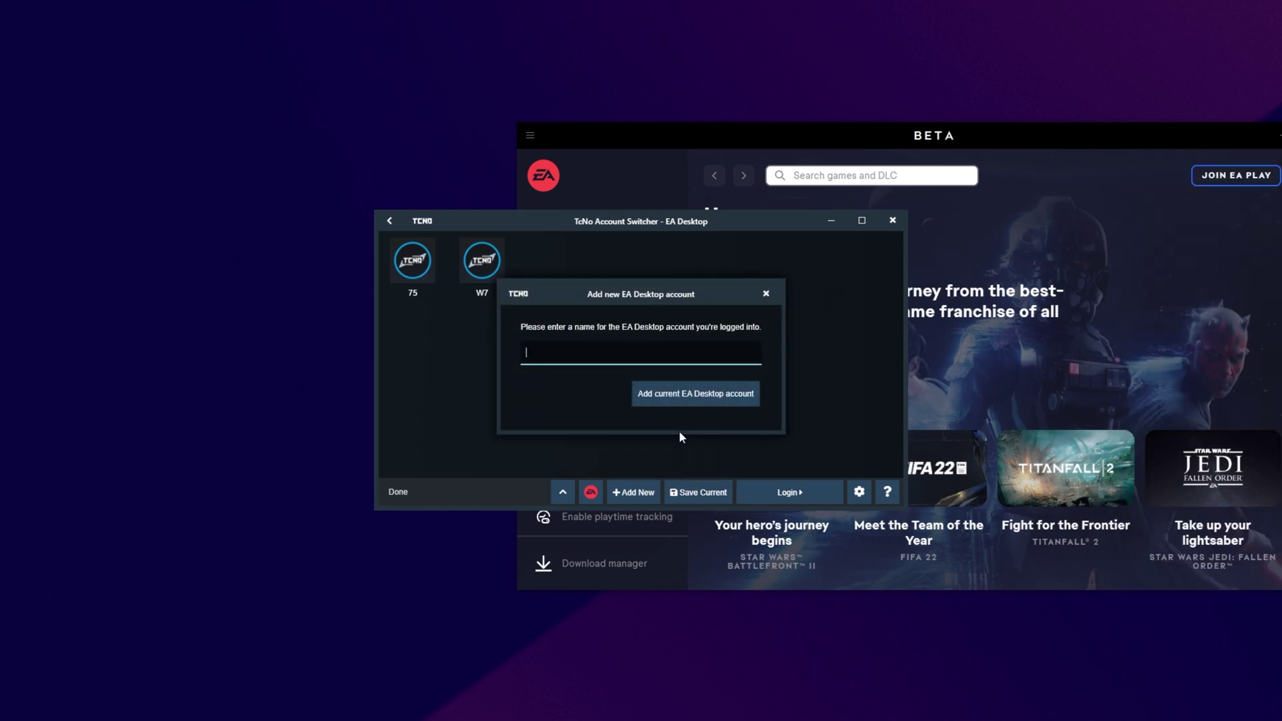
left_click(767, 294)
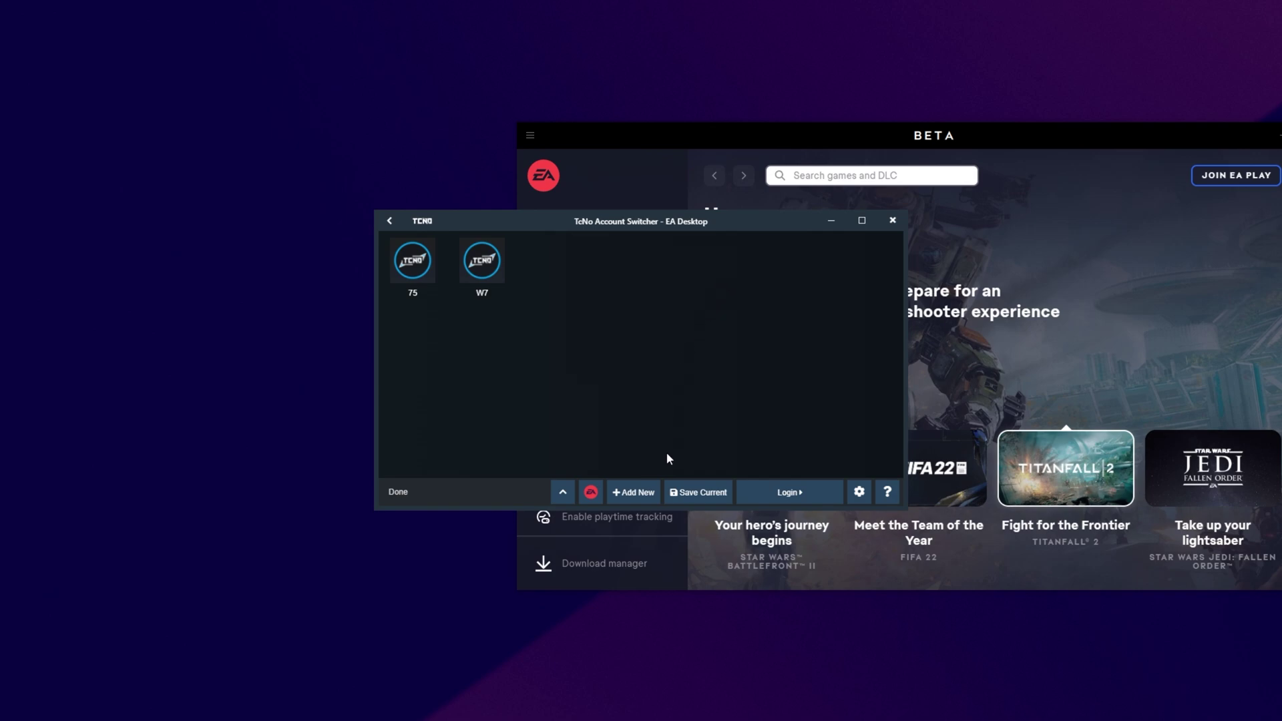
left_click(651, 494)
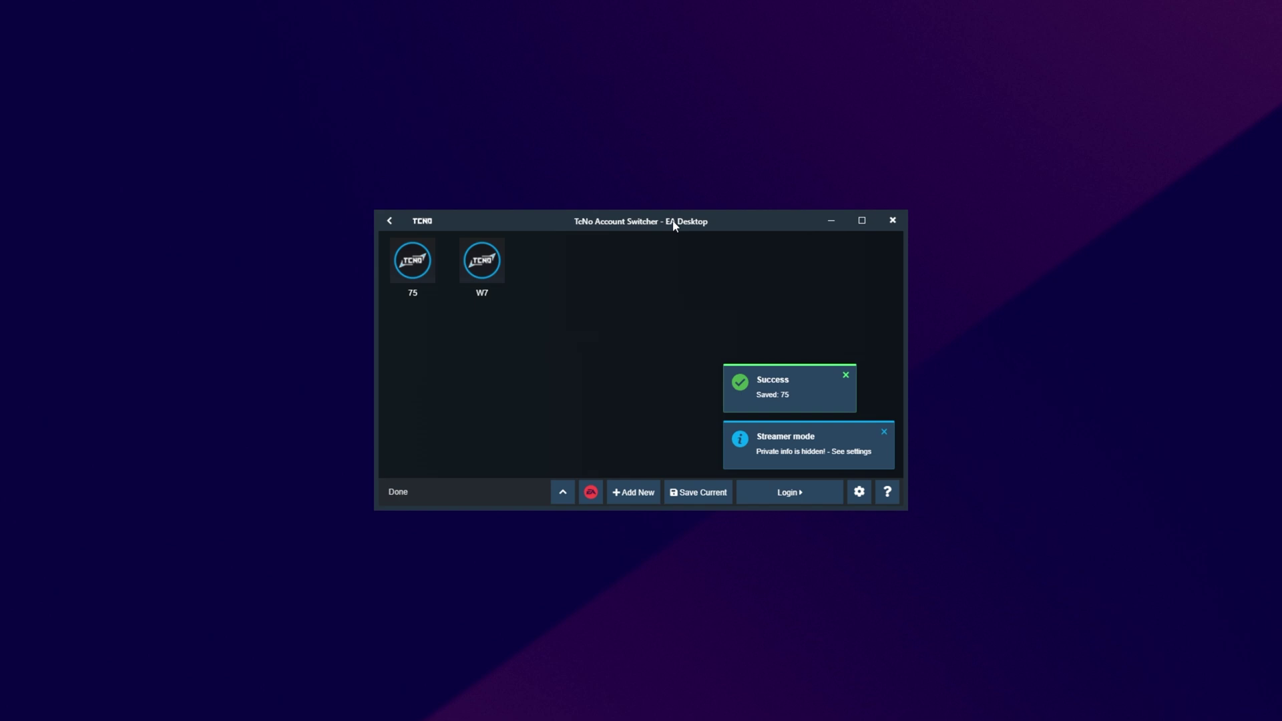
left_click(466, 301)
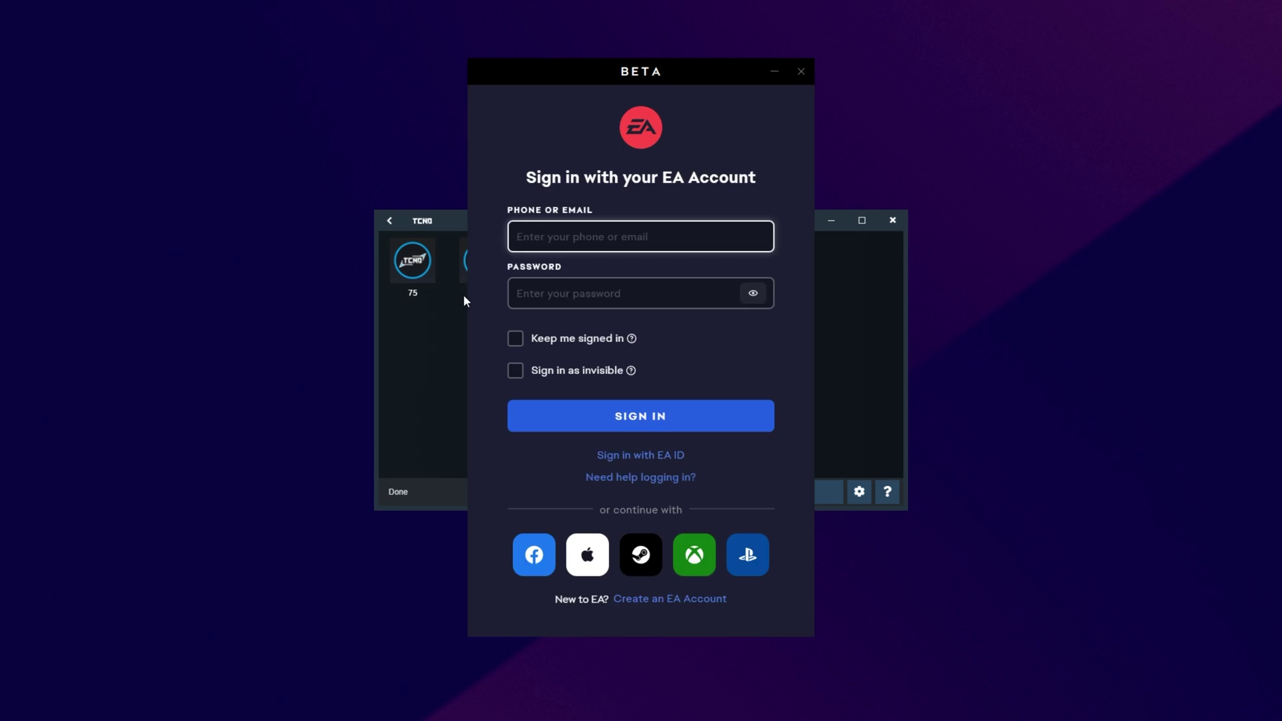
left_click(463, 297)
right_click(478, 302)
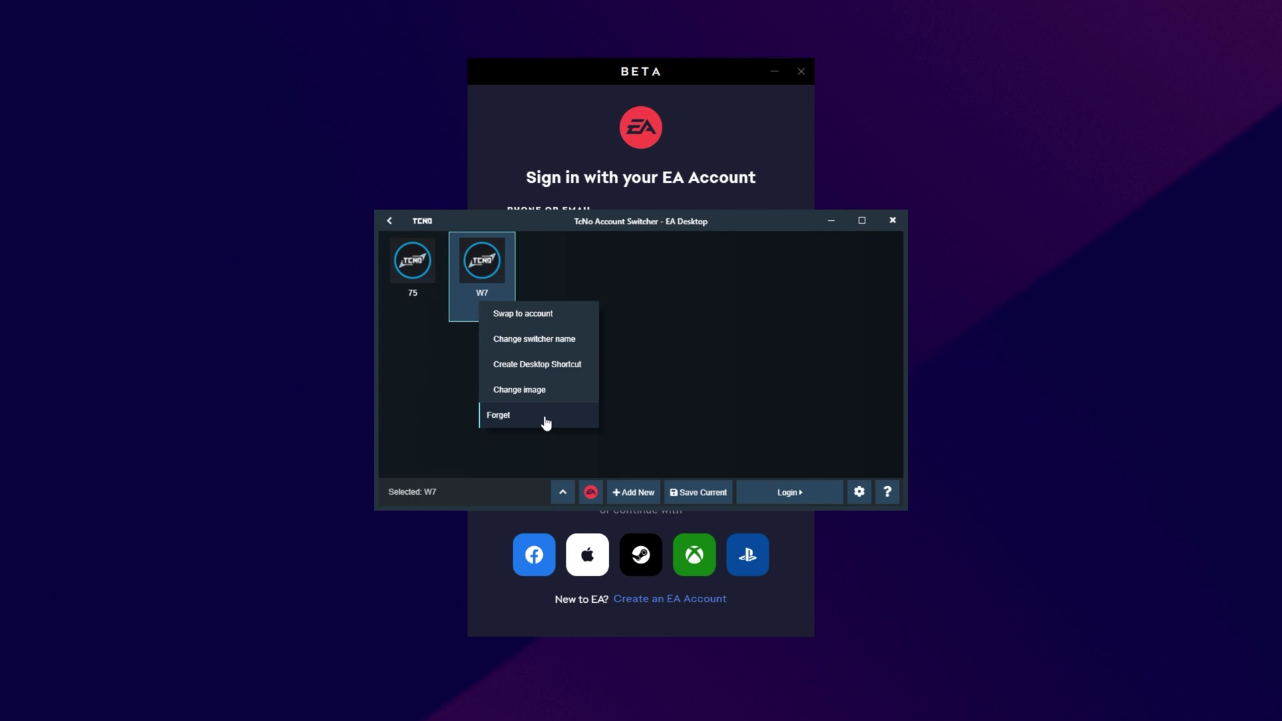
left_click(709, 410)
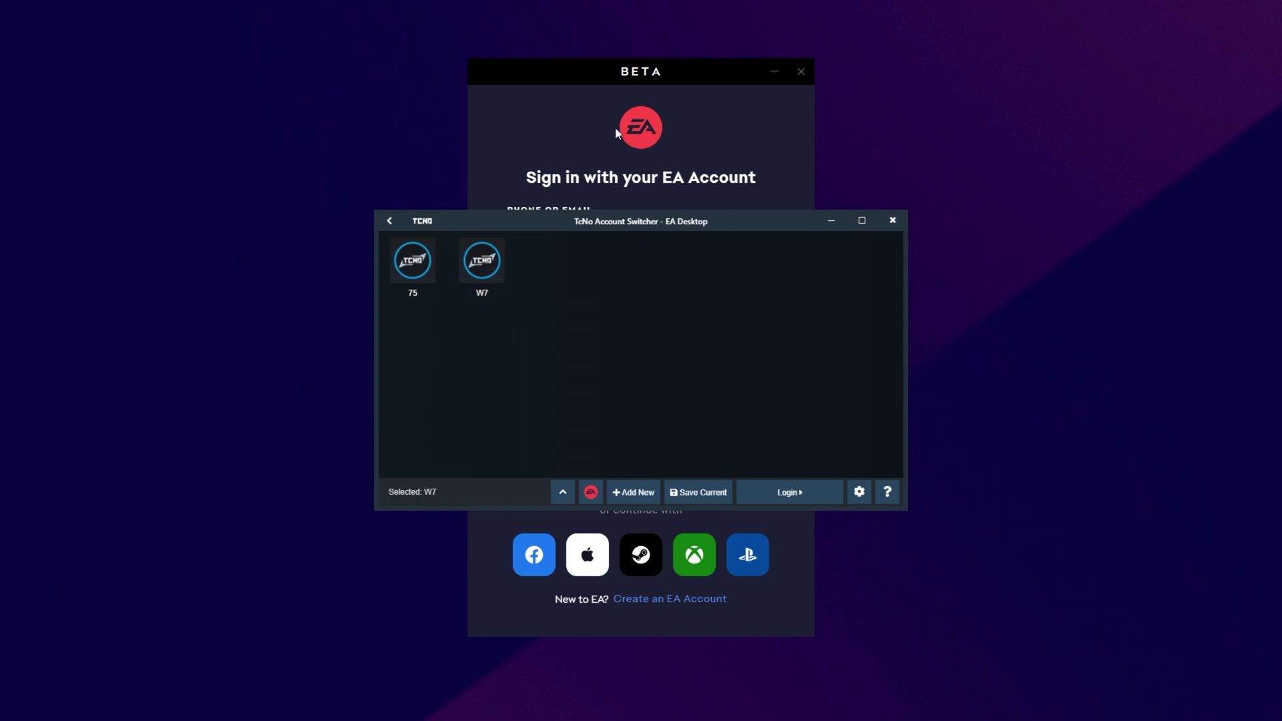
left_click(743, 164)
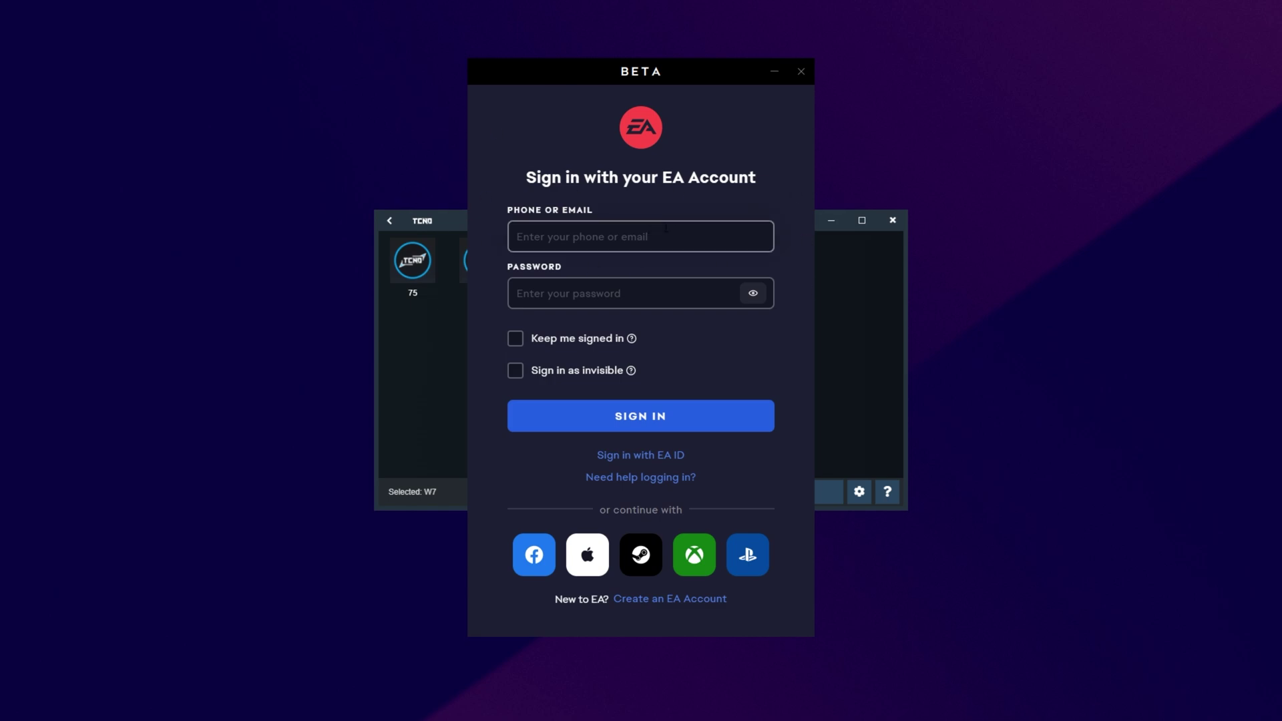
- Sign in to the third EA account with Keep me signed in, and accept the User Agreement
left_click(555, 248)
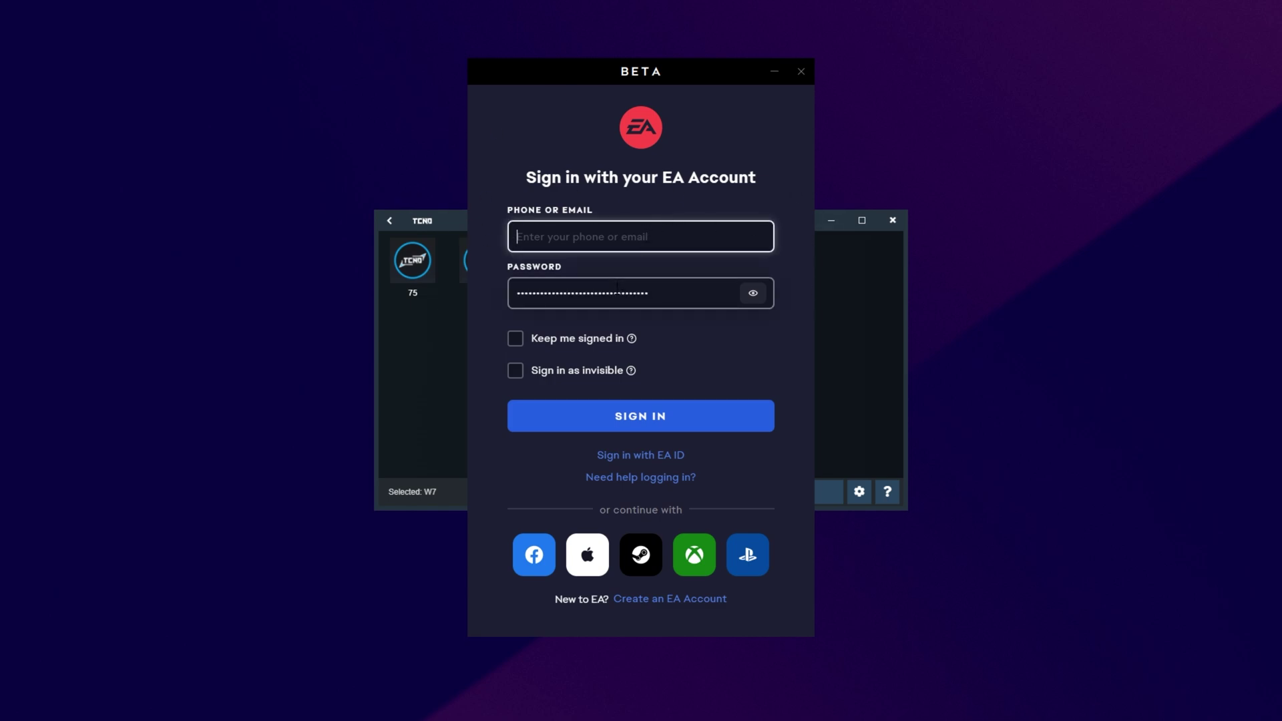
left_click(515, 345)
key("Return")
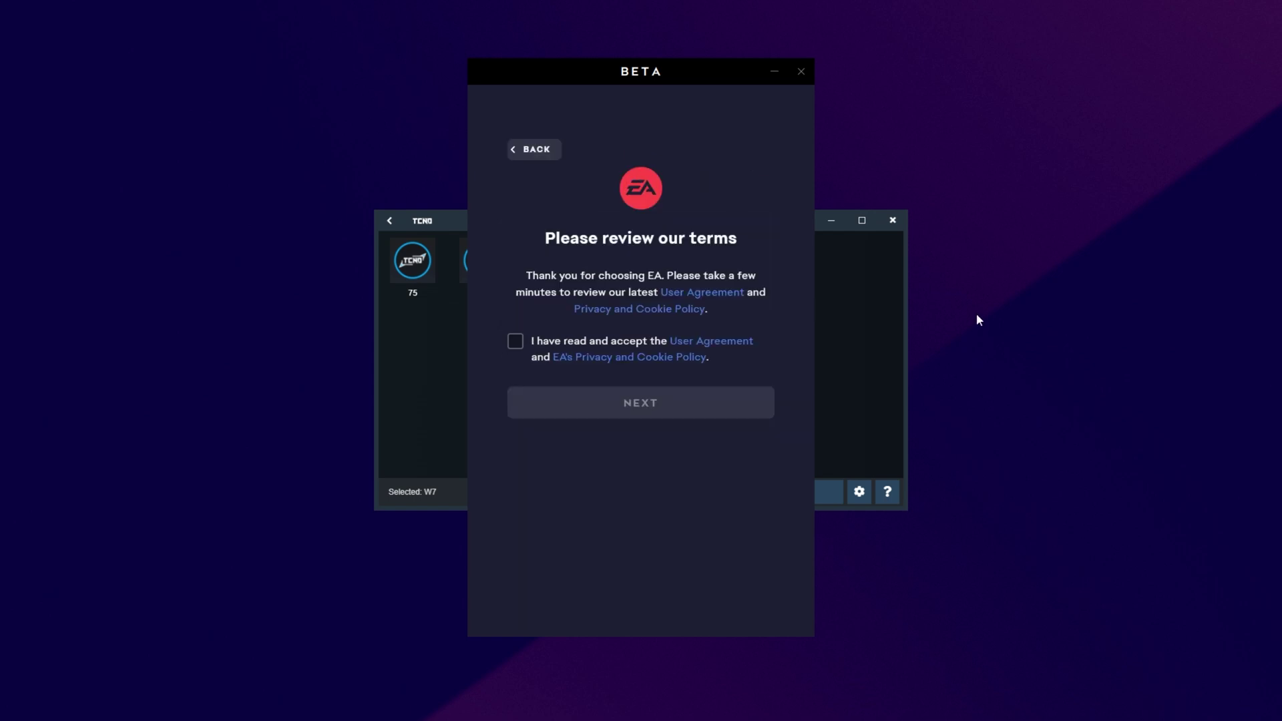
left_click(515, 345)
left_click(651, 400)
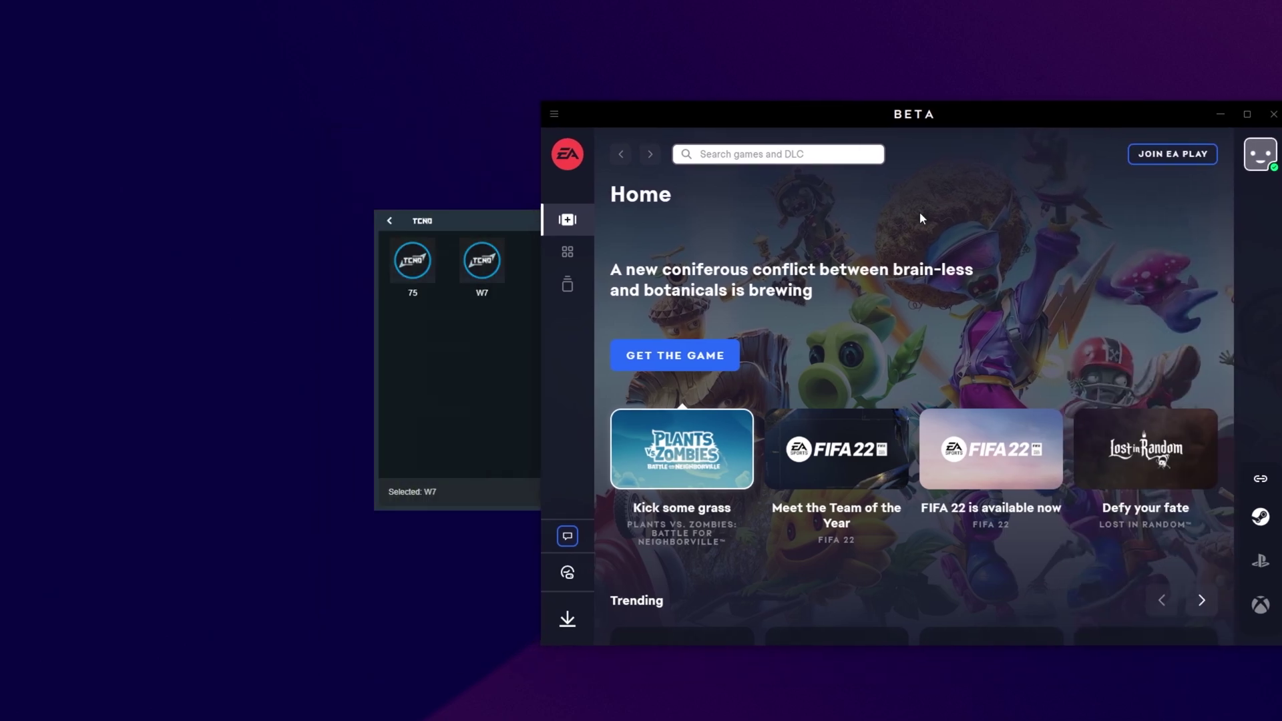
- Save the newly signed-in EA account in the switcher under the name 'Person'
left_click(506, 339)
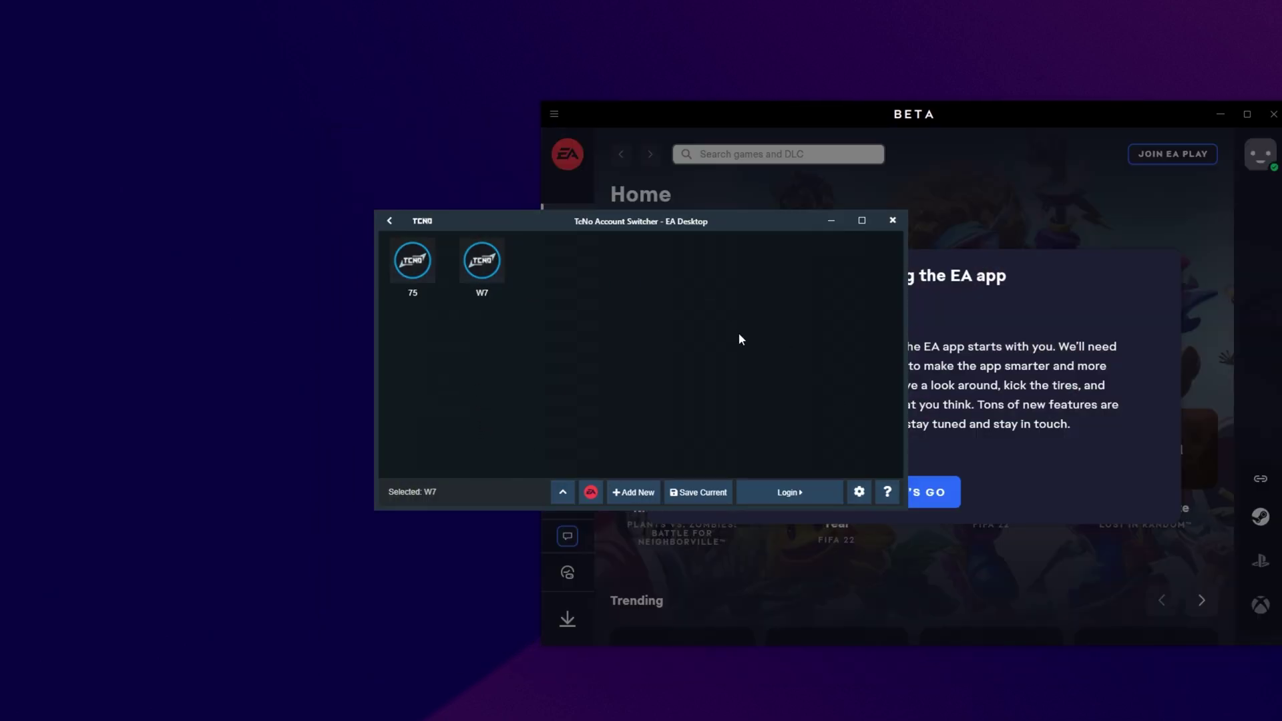
left_click(699, 493)
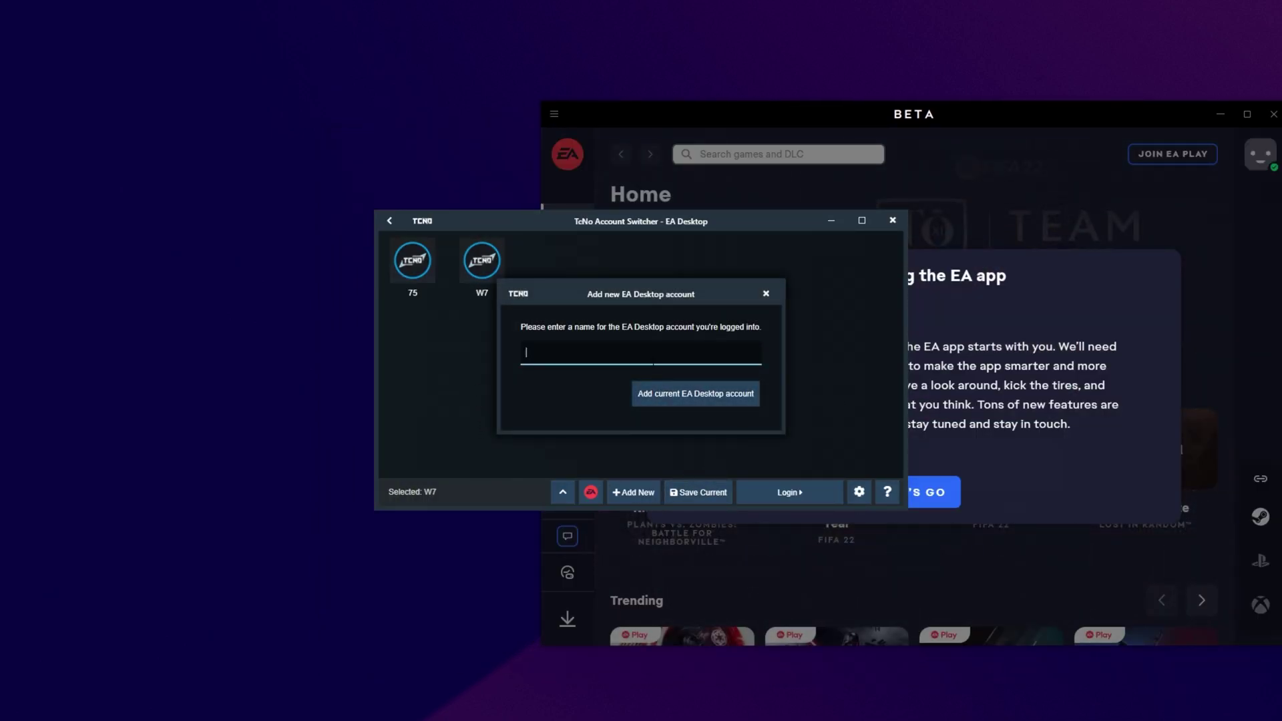
left_click(659, 364)
type("Person")
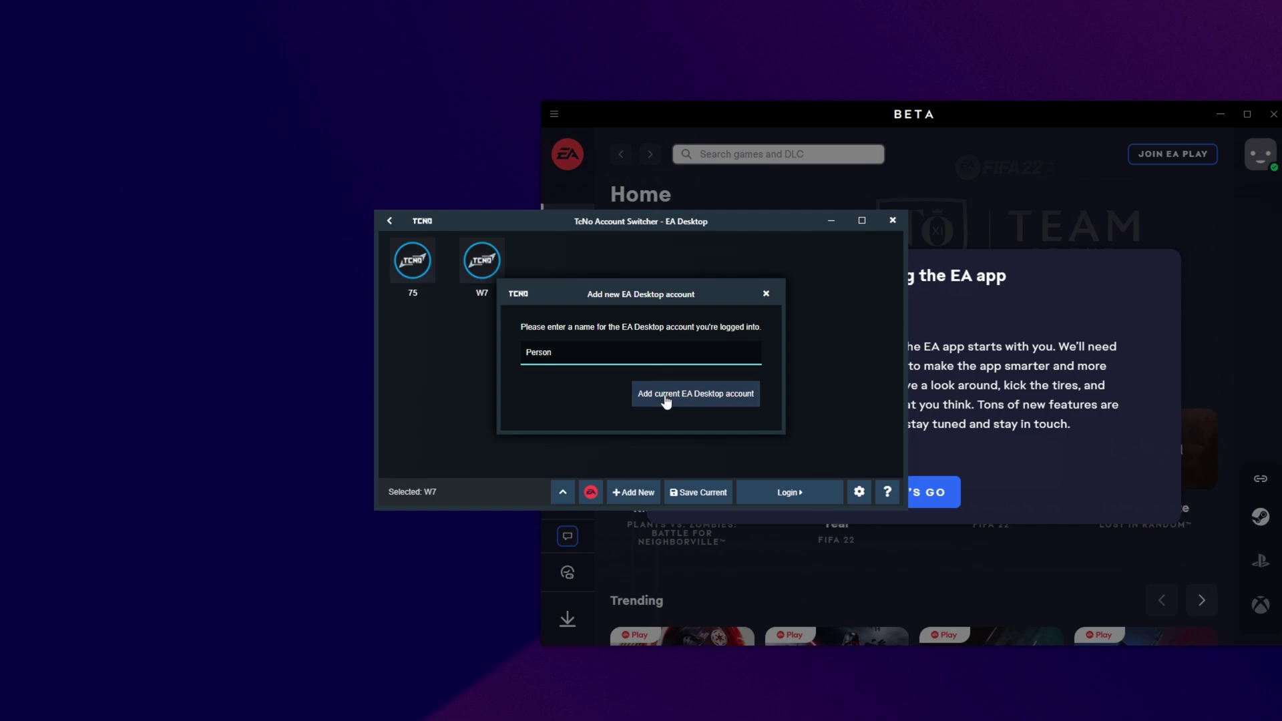
left_click(665, 398)
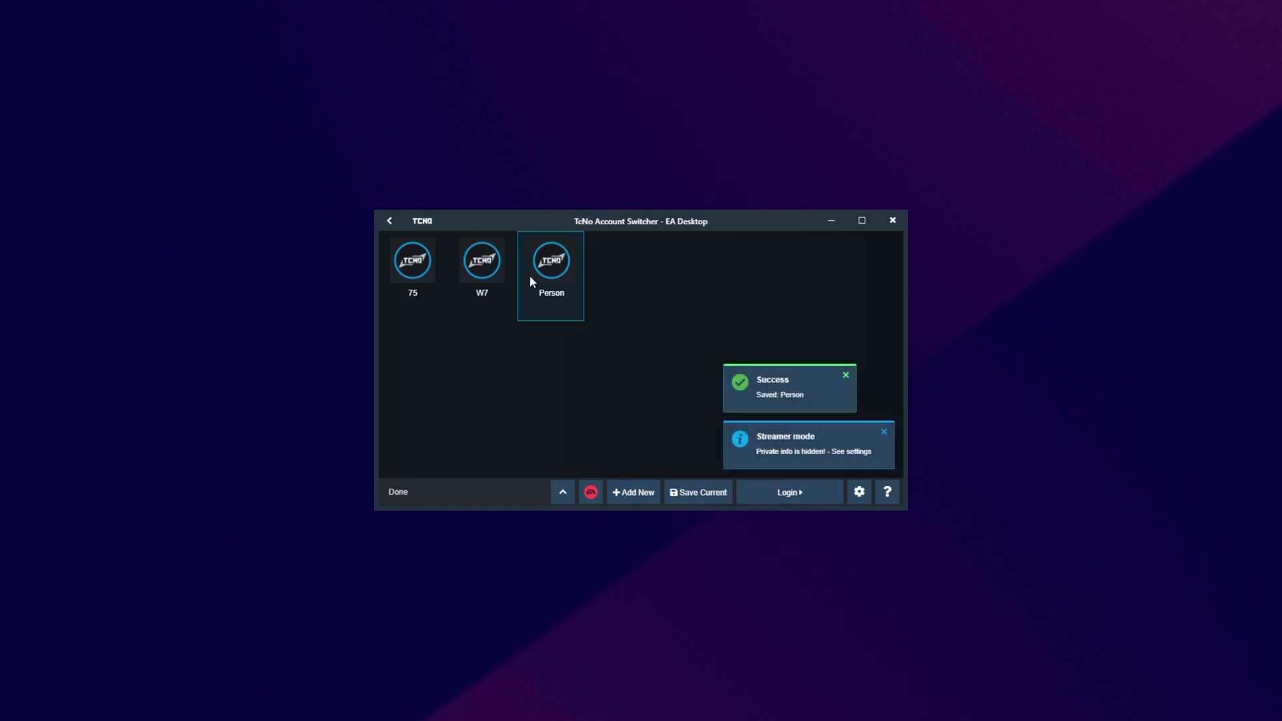
- Double-click the 75 tile to switch EA Desktop to it, then close the EA Desktop window
double_click(426, 249)
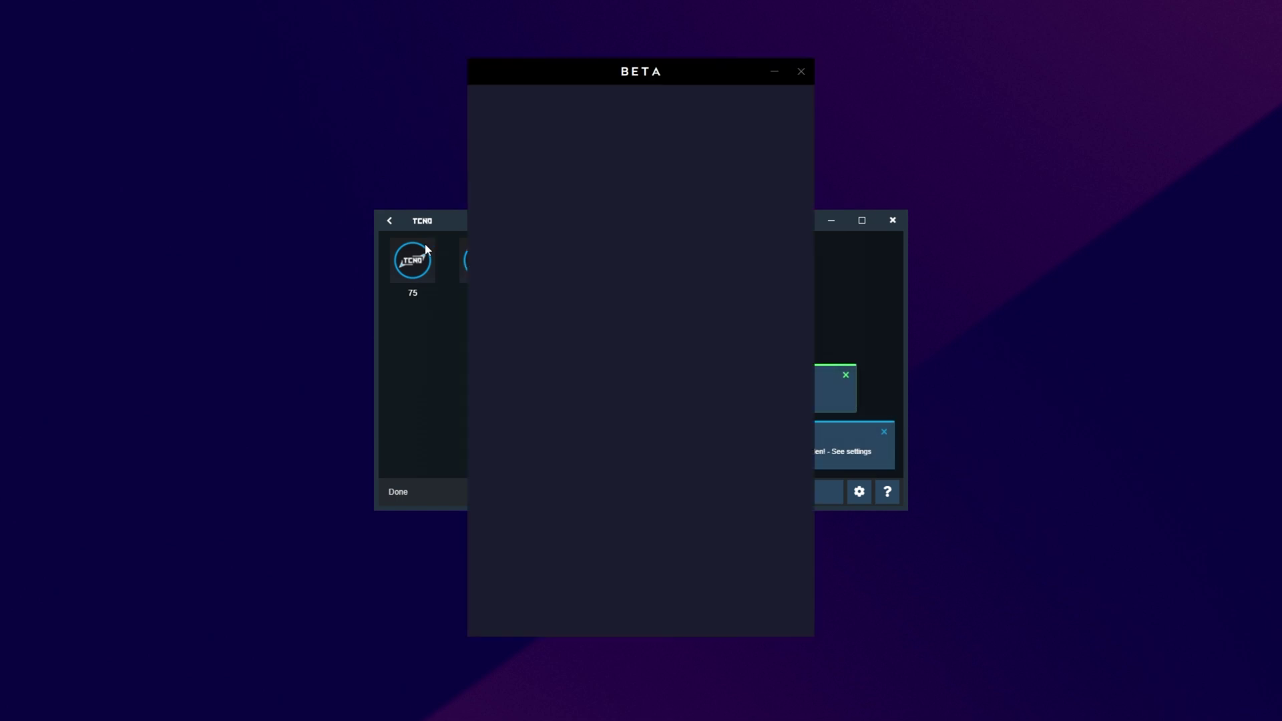
left_click(468, 260)
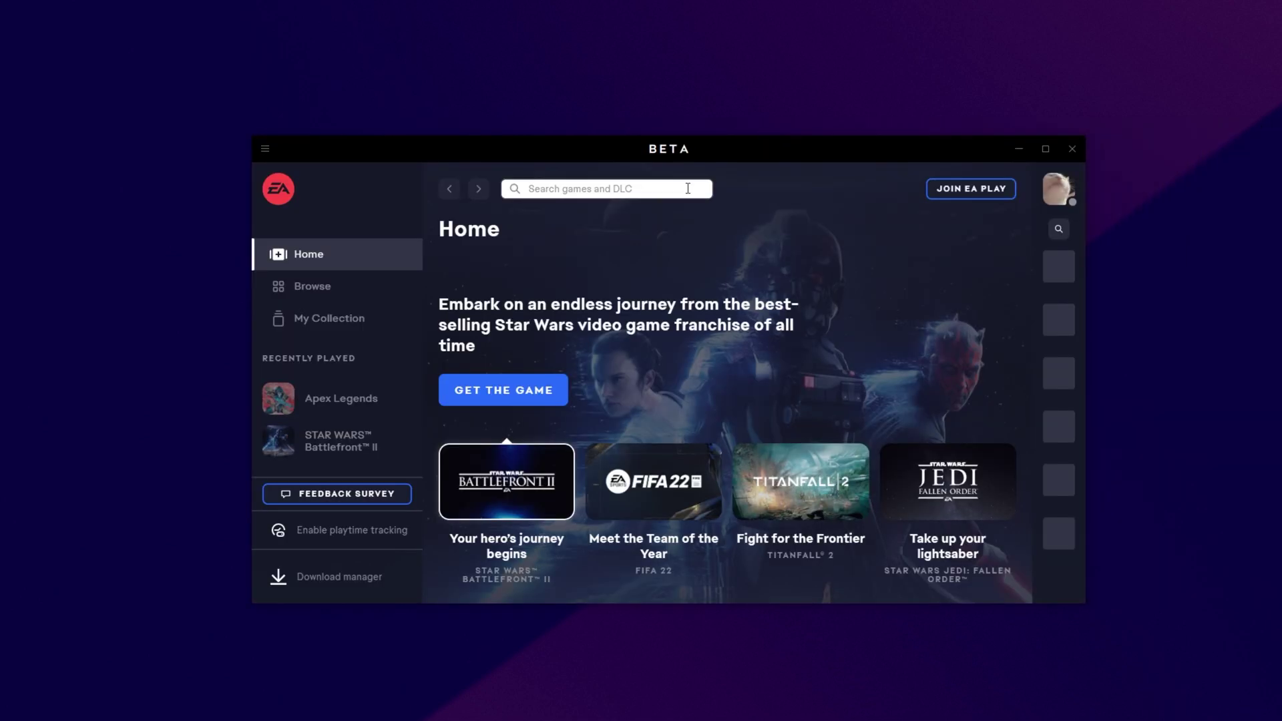
left_click(1071, 152)
- Go back to the platform grid and open the EA Desktop accounts 75, W7 and Person
key("alt+Left")
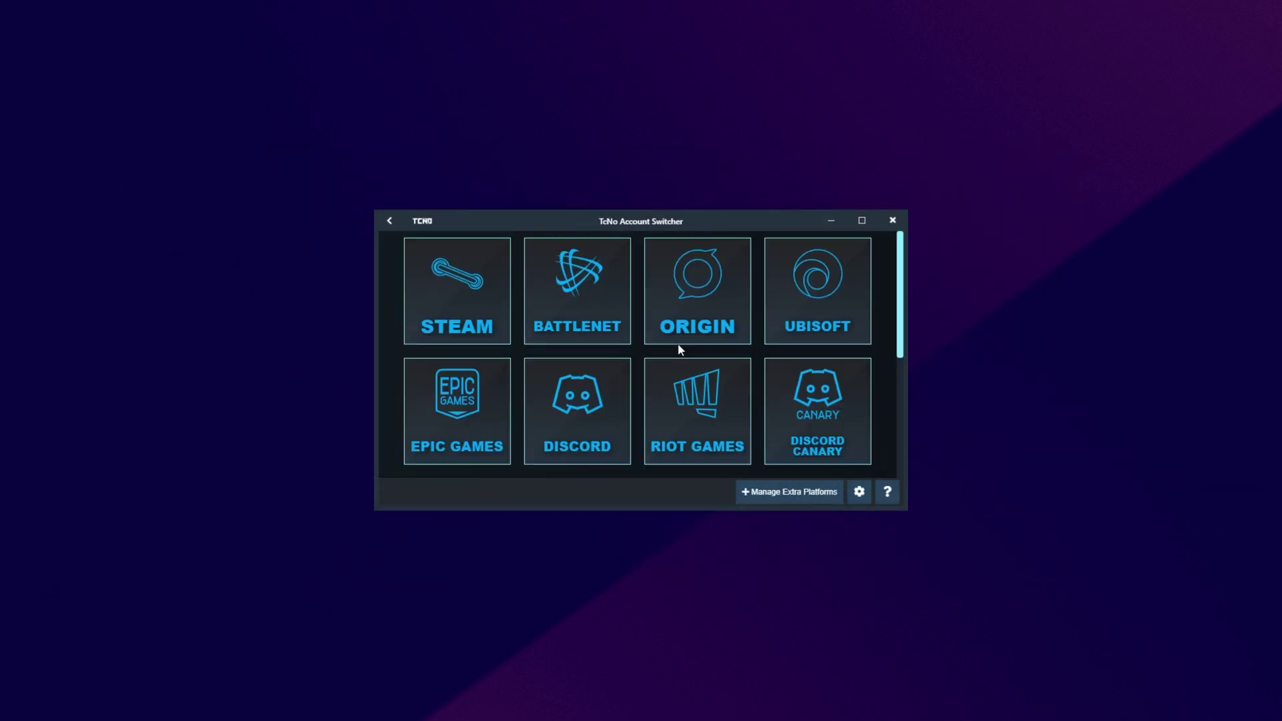
scroll(678, 346, "down", 5)
scroll(752, 330, "up", 2)
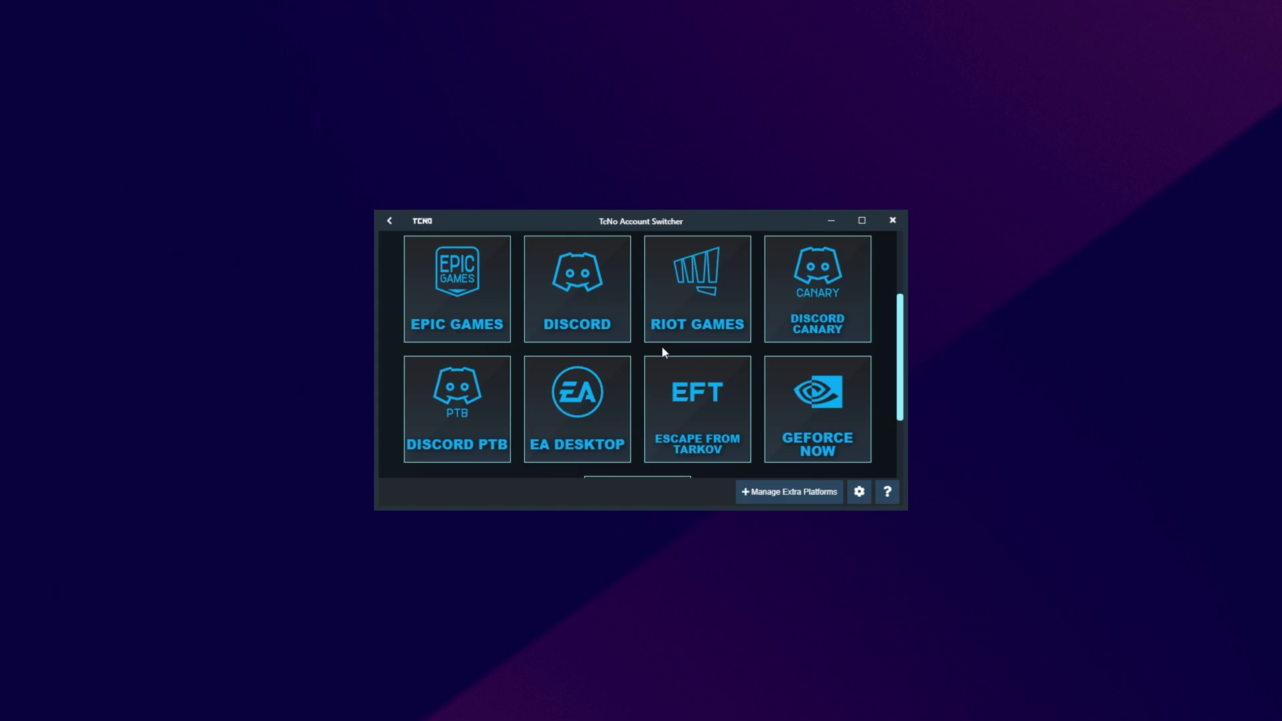
left_click(599, 401)
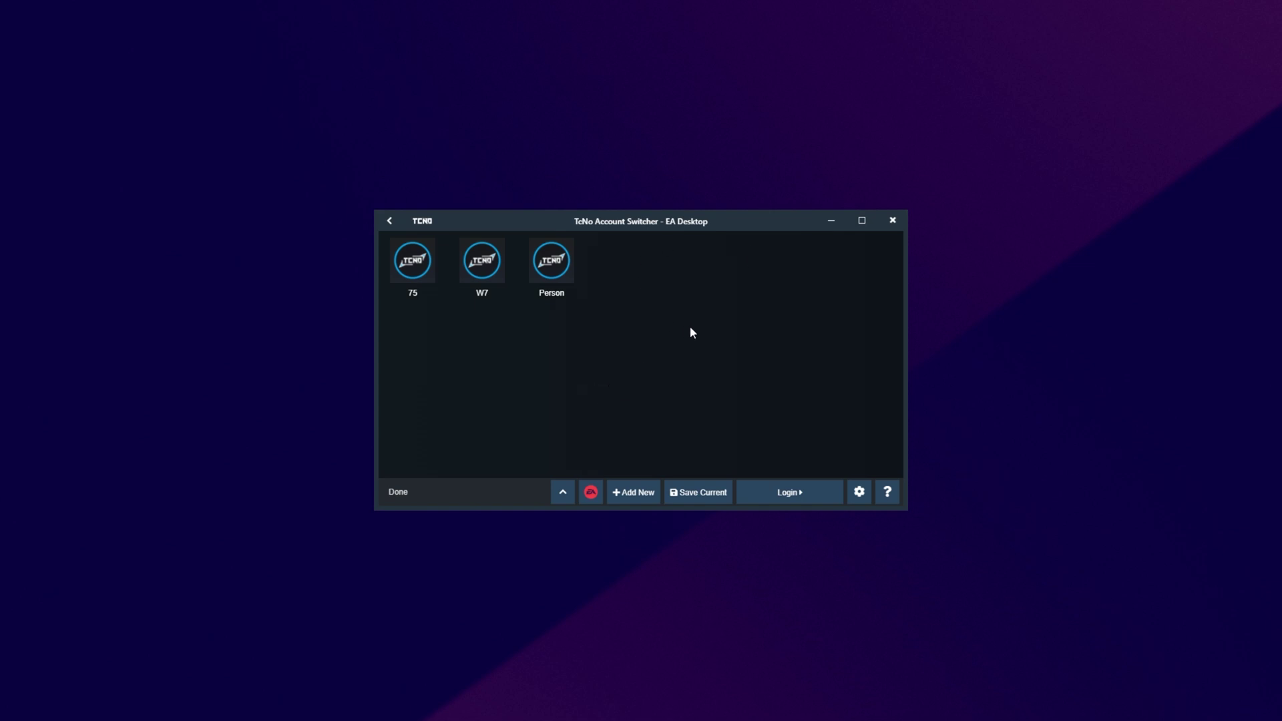
- Turn on the EA Desktop Switcher desktop shortcut in the EA Desktop settings
left_click(859, 495)
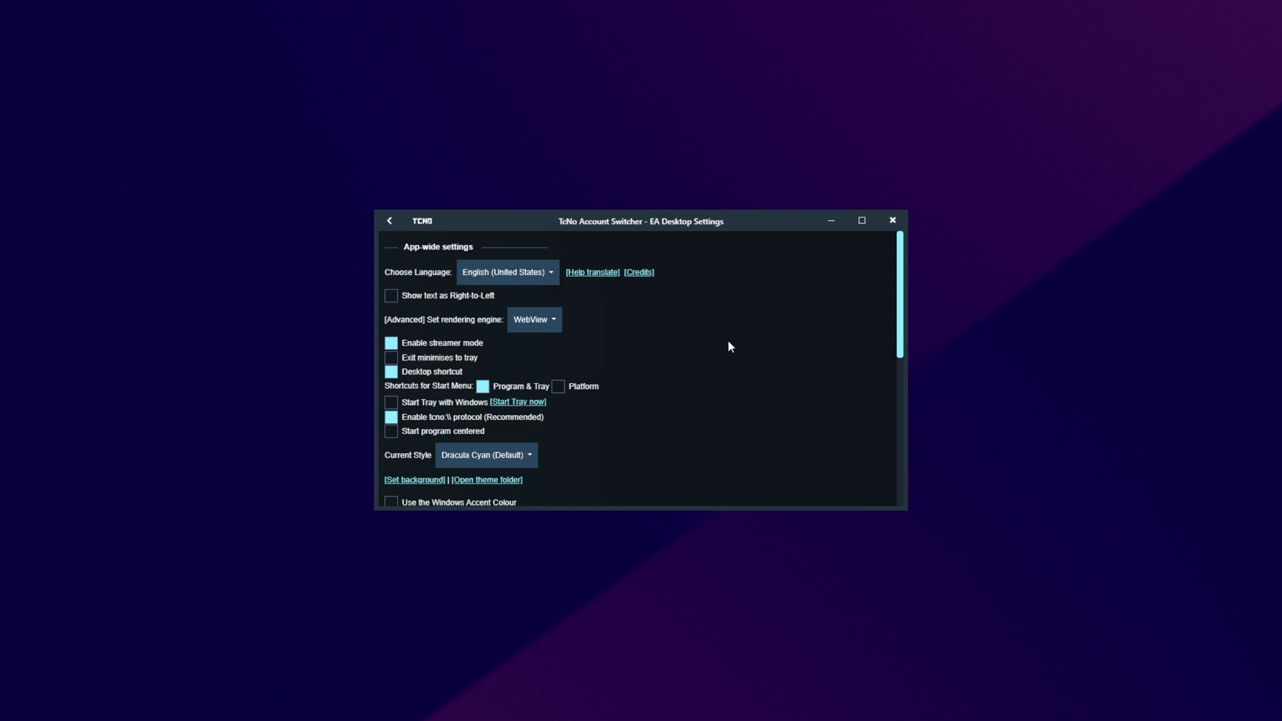
scroll(730, 344, "down", 10)
scroll(712, 334, "up", 1)
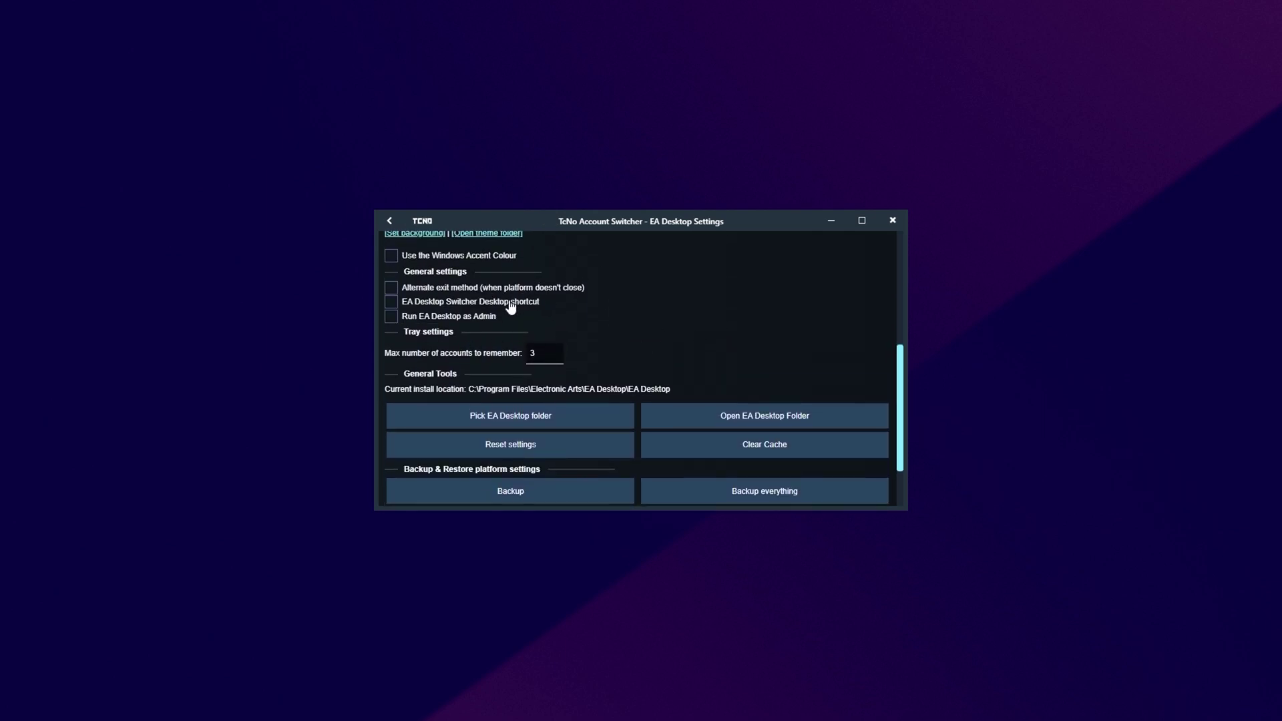
left_click(511, 304)
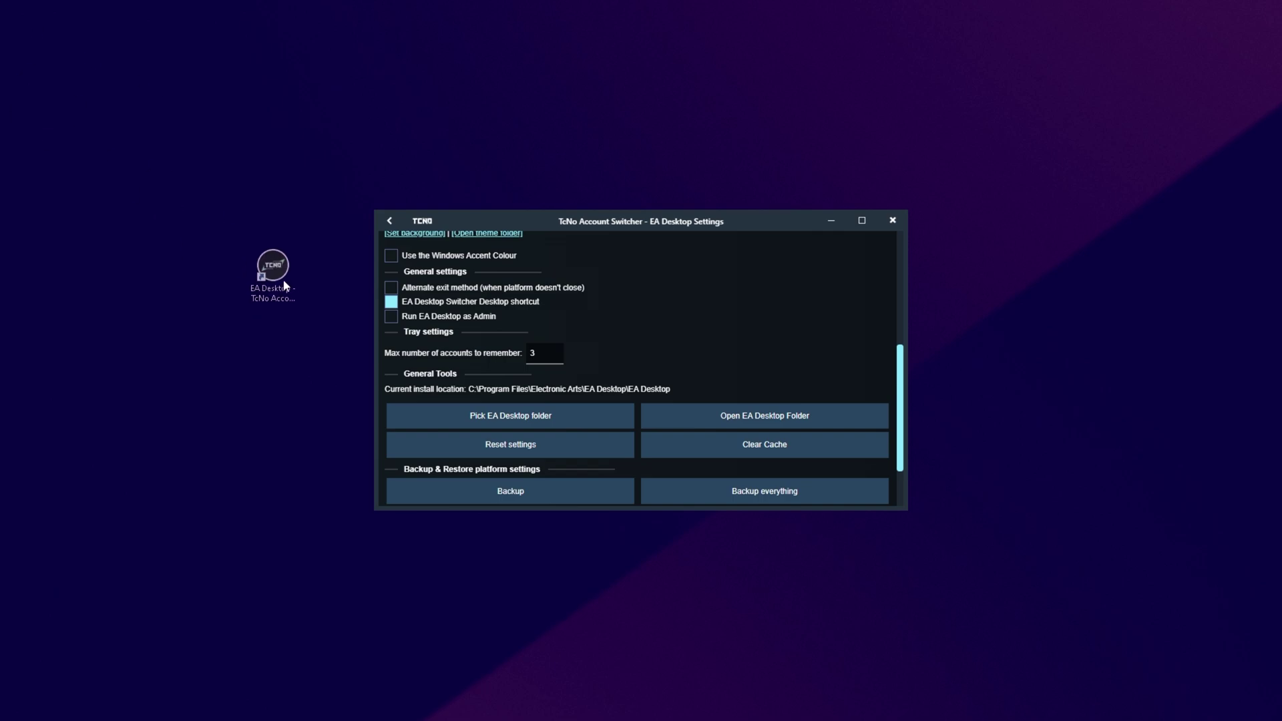
- Return to the account list, then reopen the EA Desktop settings and scroll down
key("Escape")
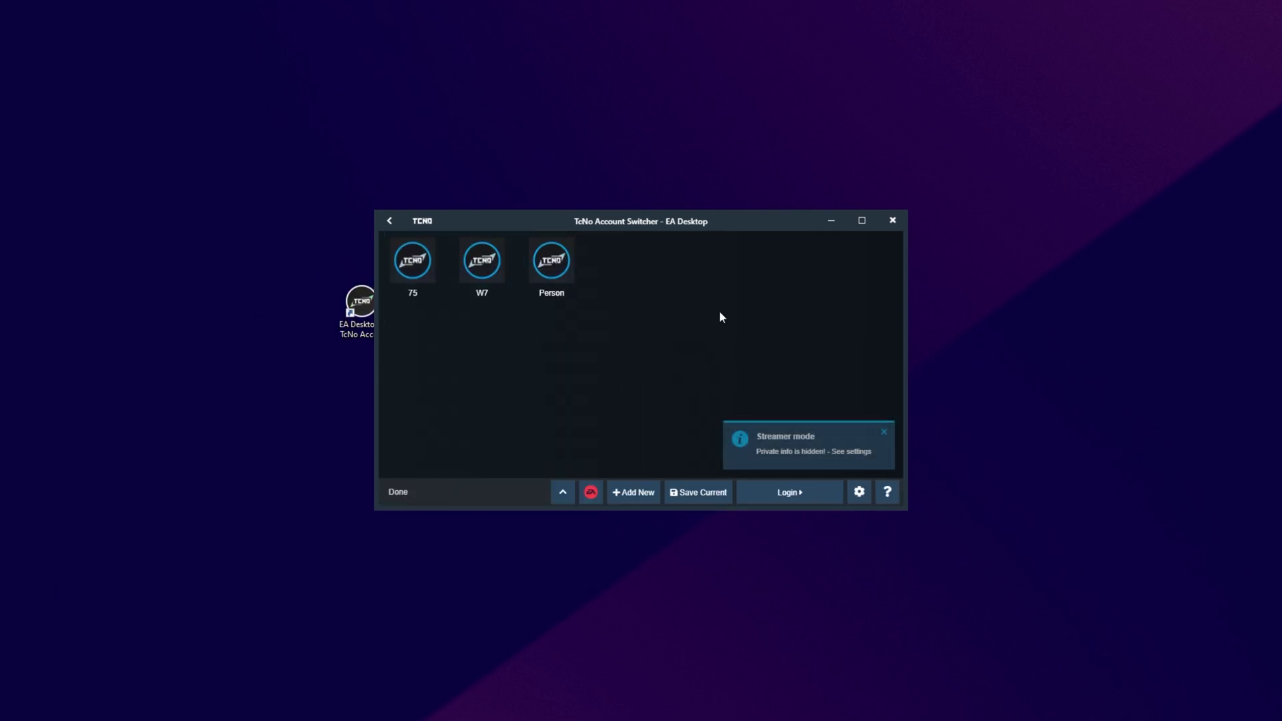
left_click(860, 492)
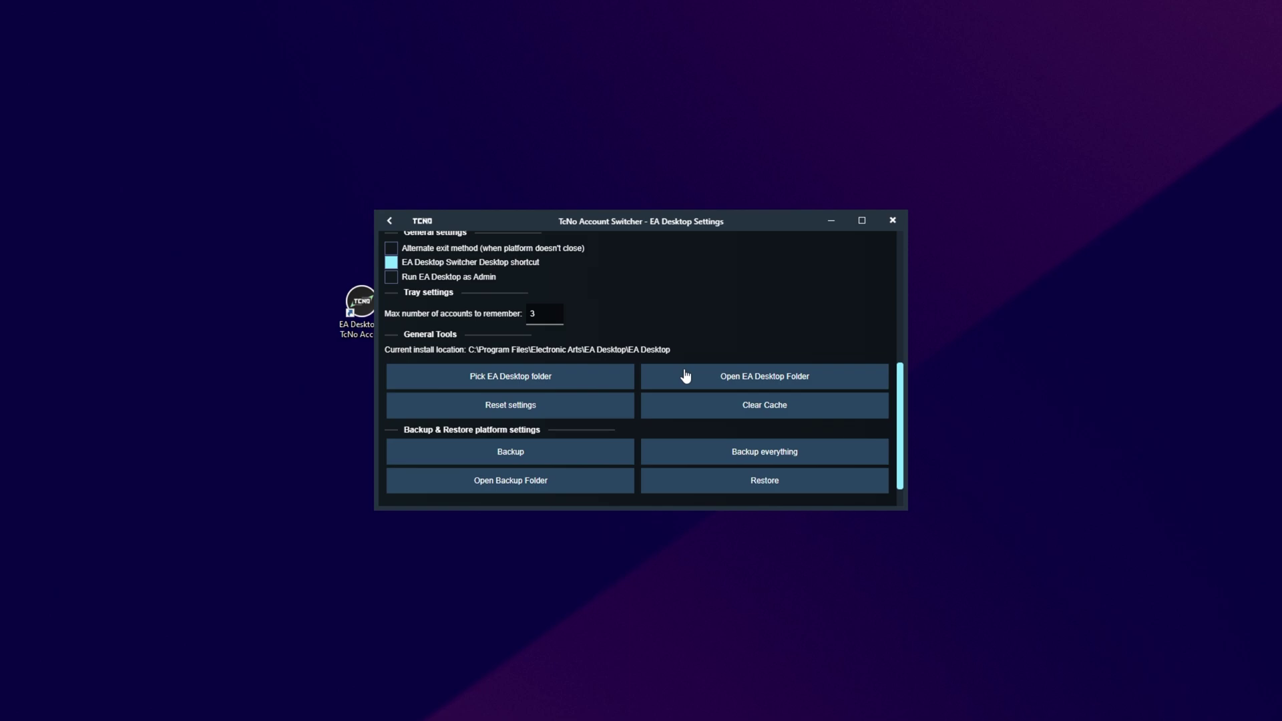
scroll(685, 380, "down", 1)
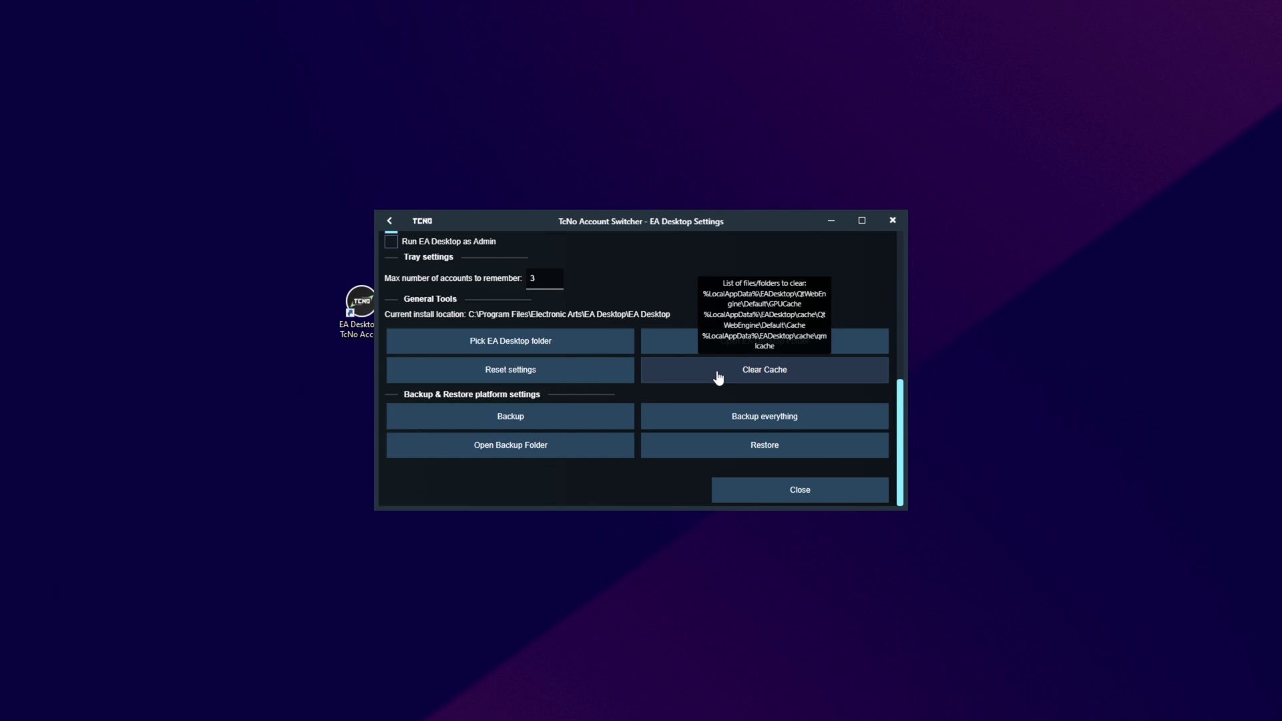
- Open EA Desktop's install folder in File Explorer, then close that window
left_click(744, 340)
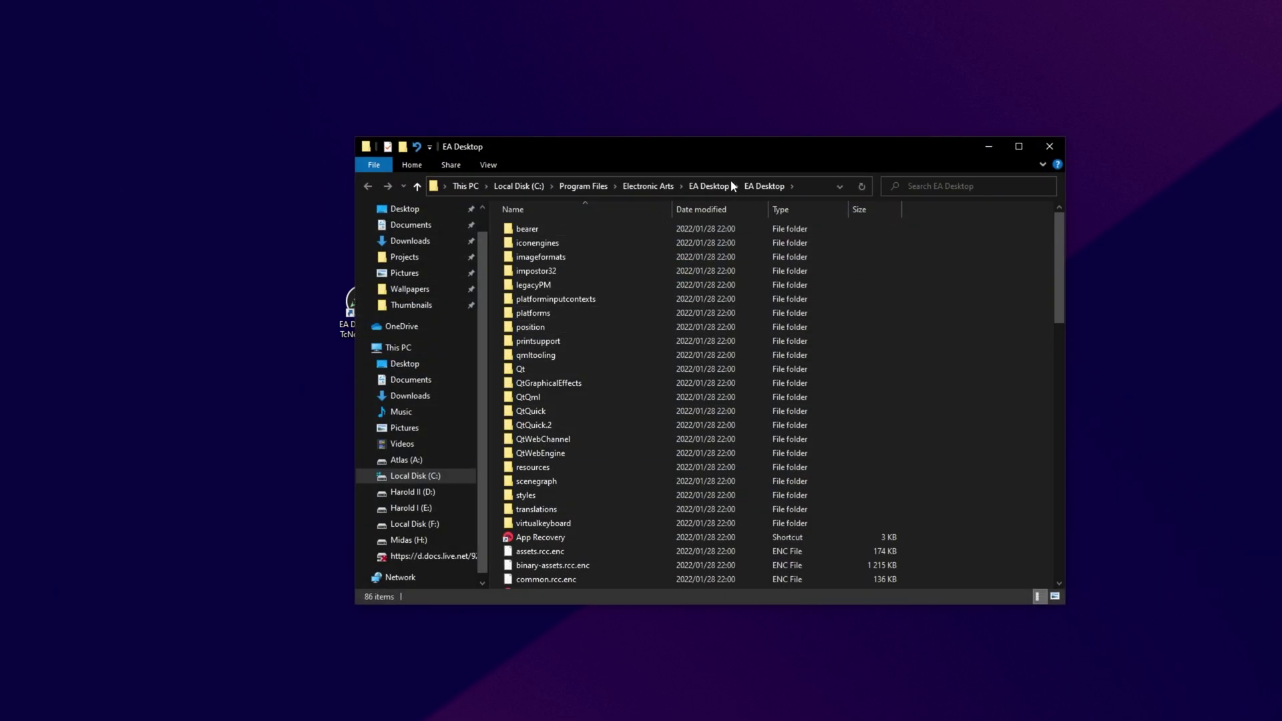
left_click(977, 140)
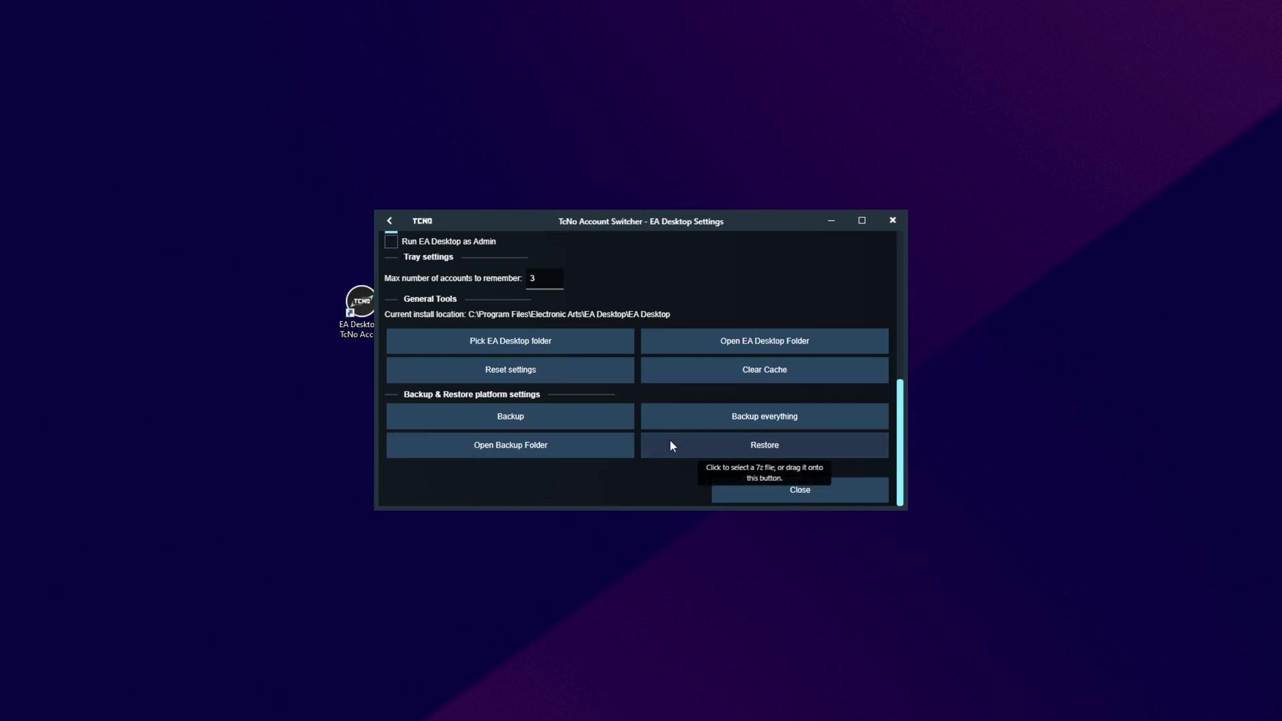
- Close the EA Desktop Settings page, returning to the 75, W7 and Person account list
left_click(800, 489)
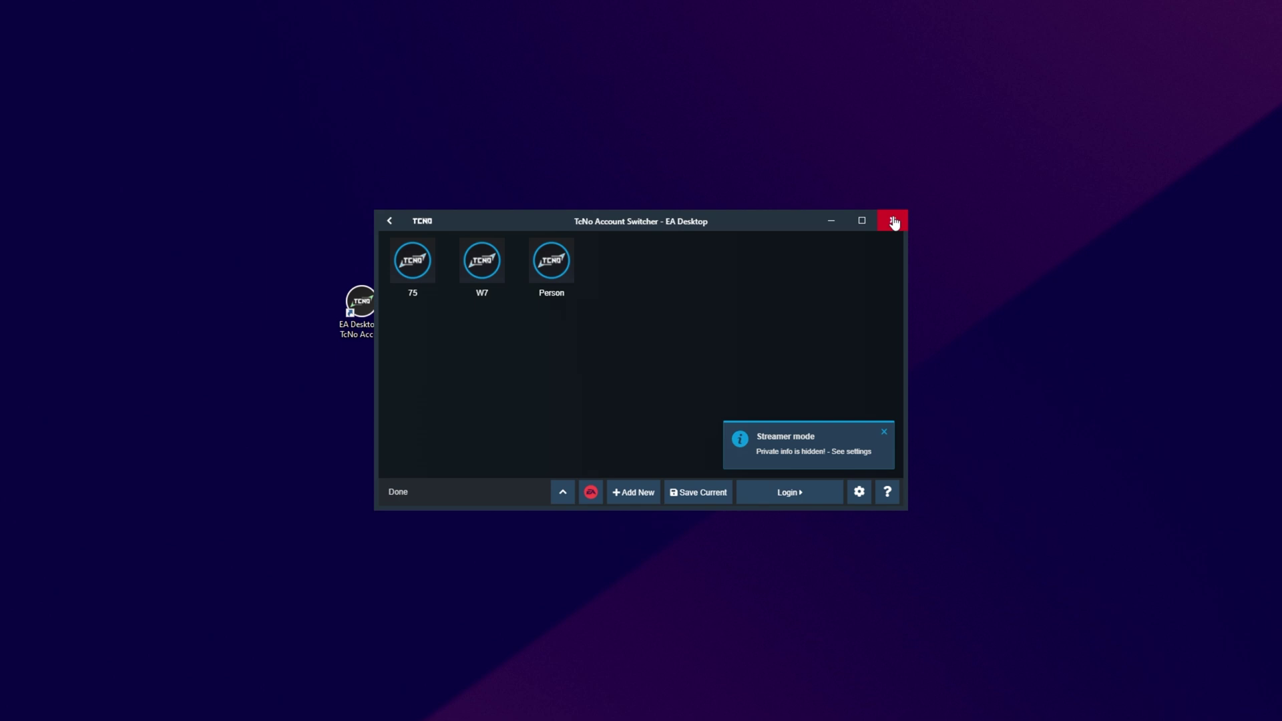